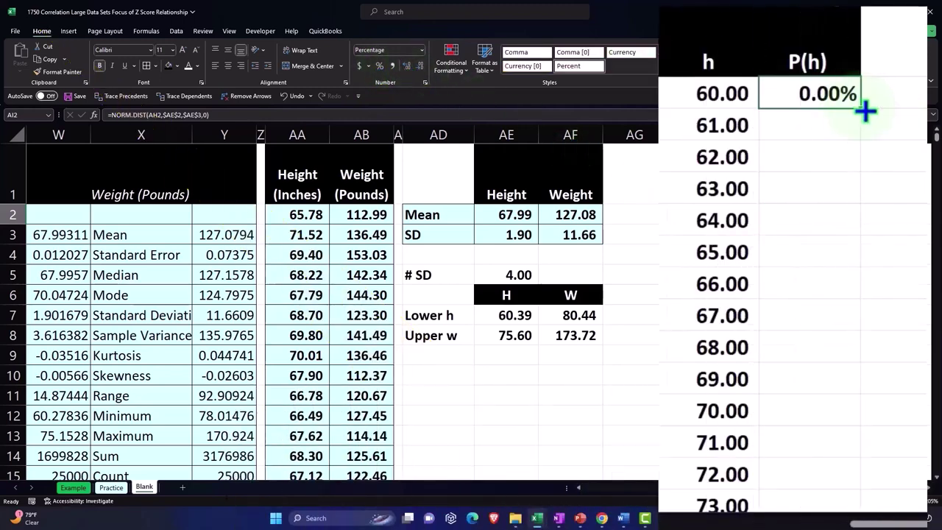
- Fill P(h) down the h list and add a black, centred zh header in AJ1
double_click(866, 110)
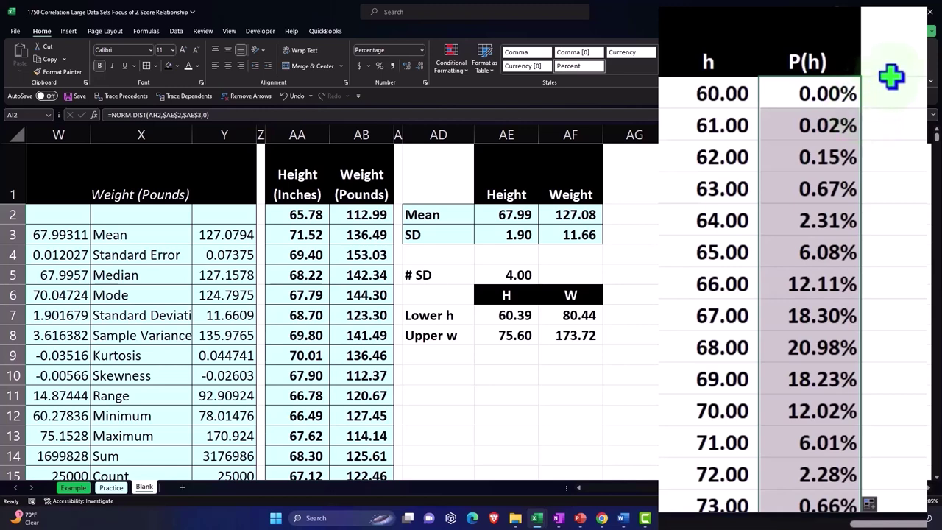
click(904, 53)
text(x)
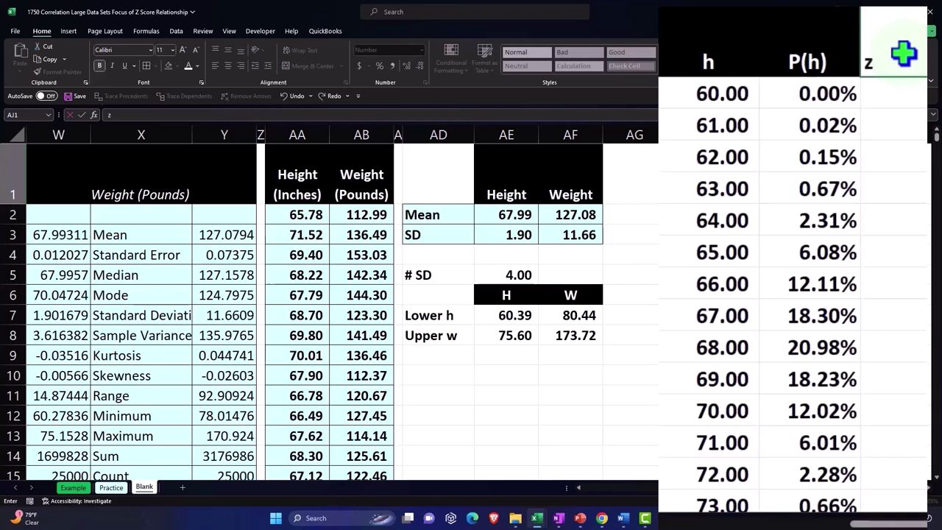
key(ctrl+Return)
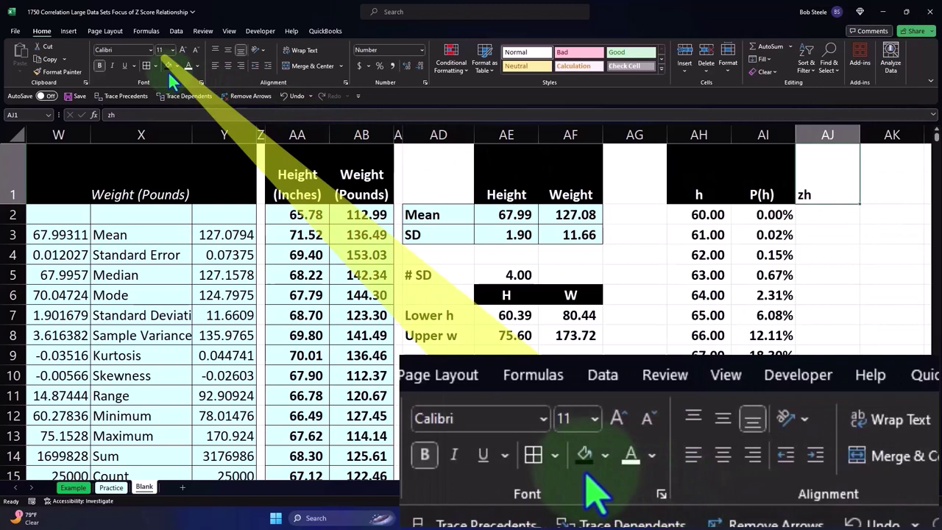
click(168, 66)
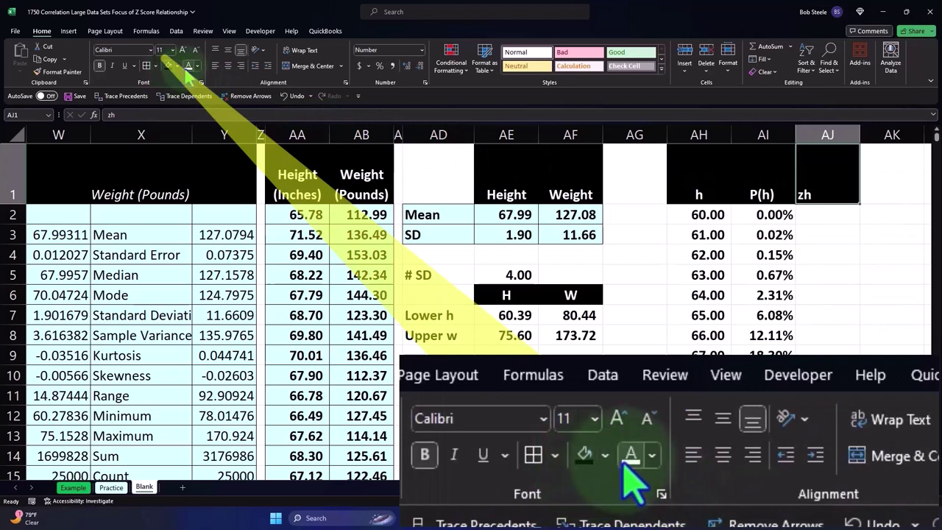
click(228, 65)
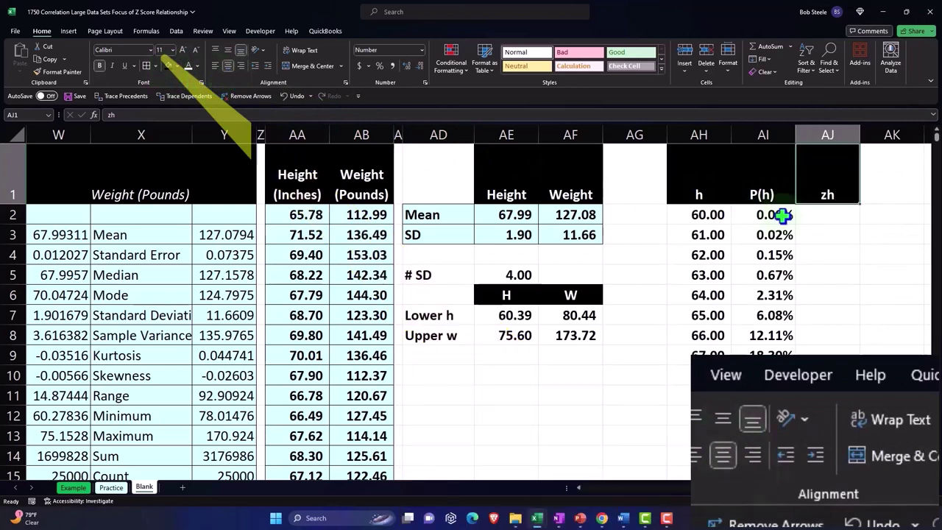
click(839, 214)
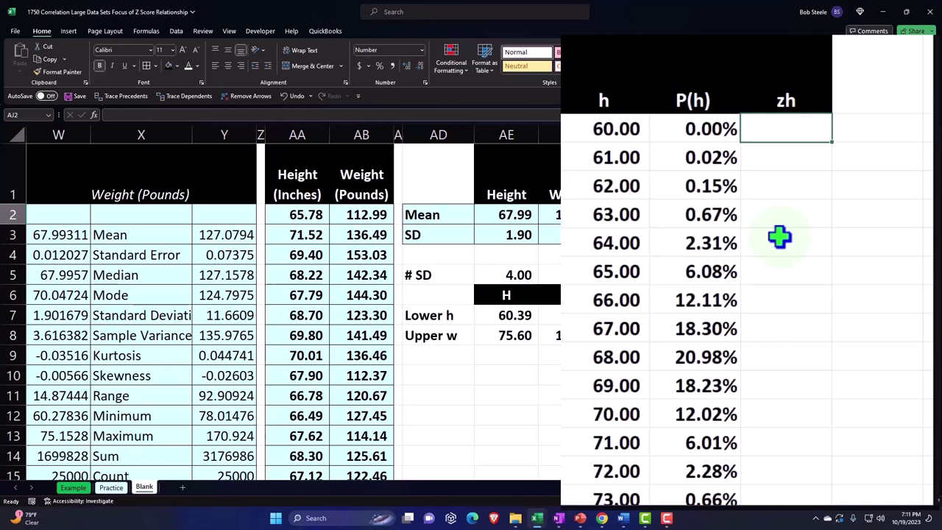
- Enter the height z-score formula =(AH2-$AE$2)/$AE$3 in AJ2
text(=)
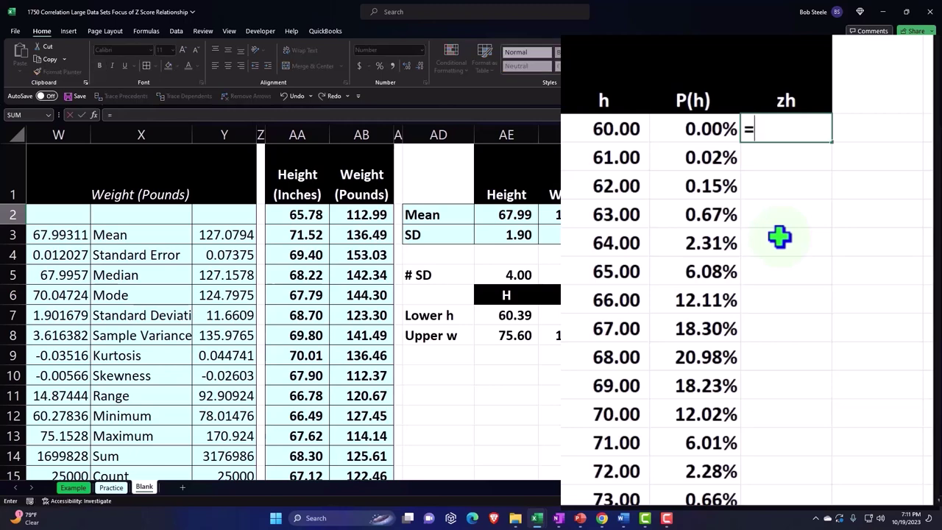
text(()
key(Left)
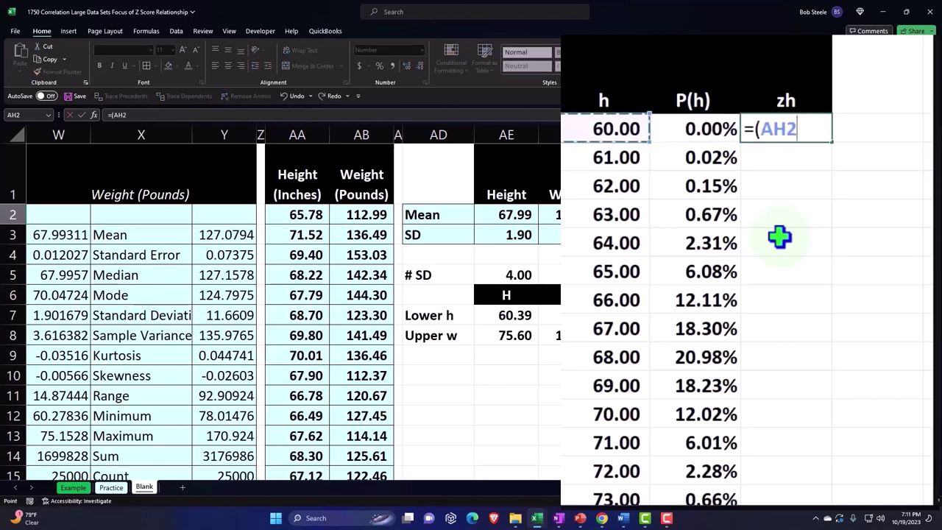
text(-)
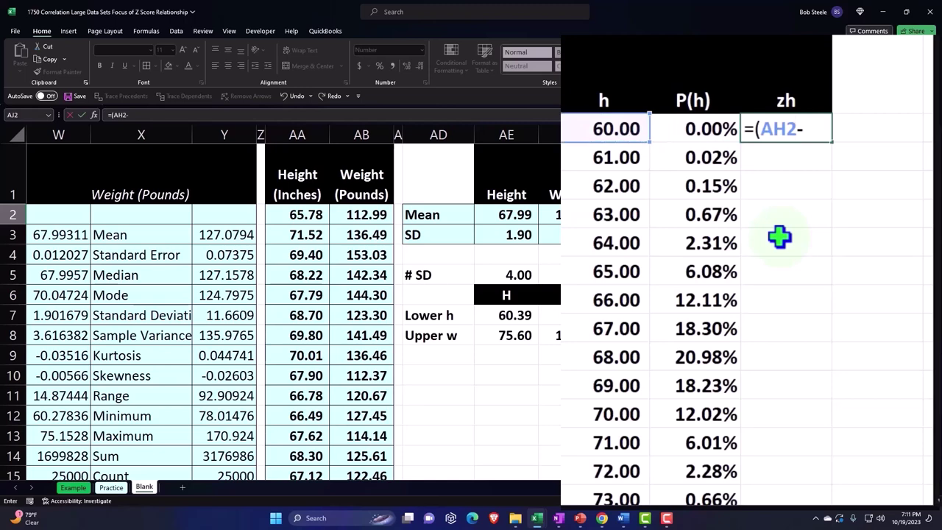
key(Left)
key(Left)
key(Left)
key(Left)
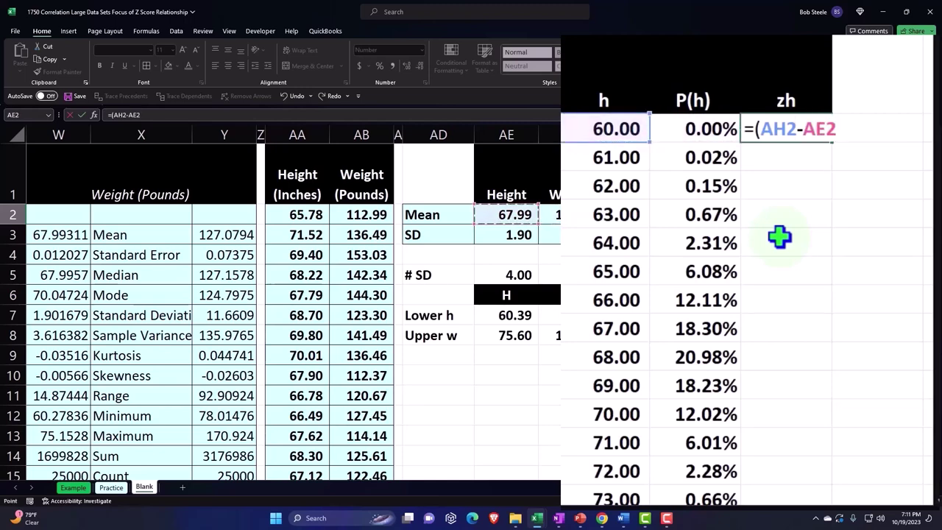
key(F4)
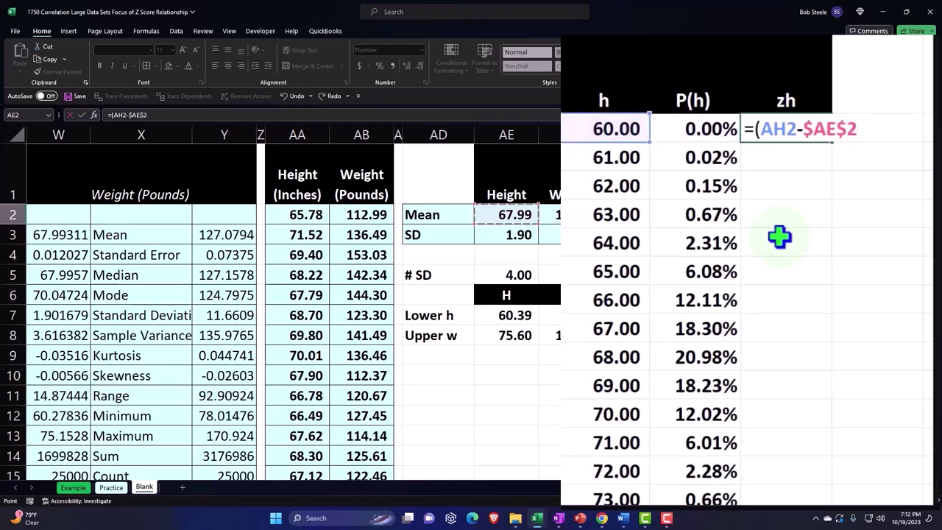
text())
key(Left)
key(Left)
key(Left)
key(Left)
key(Left)
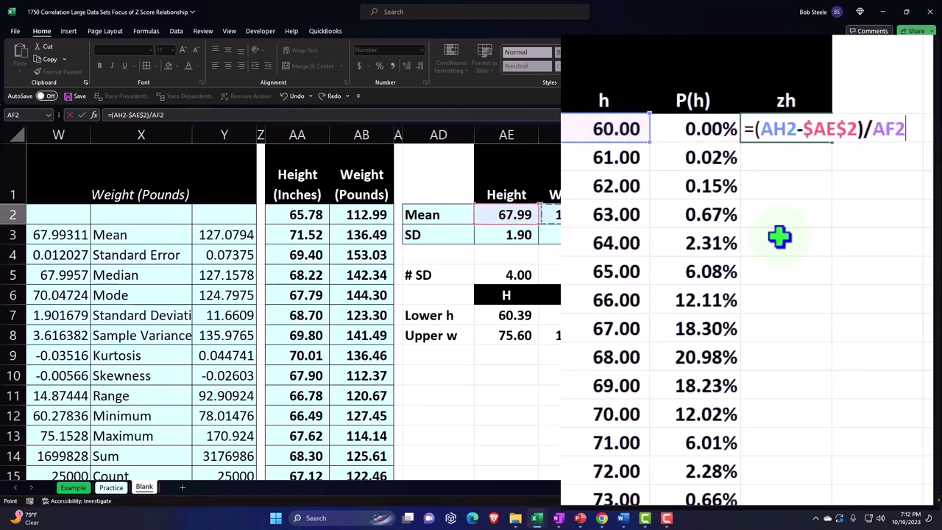
key(Down)
key(F4)
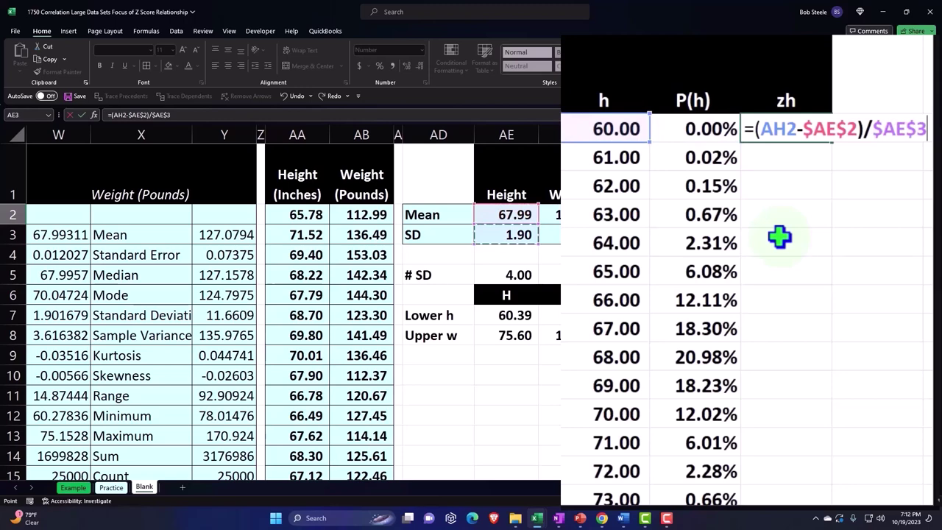
key(Return)
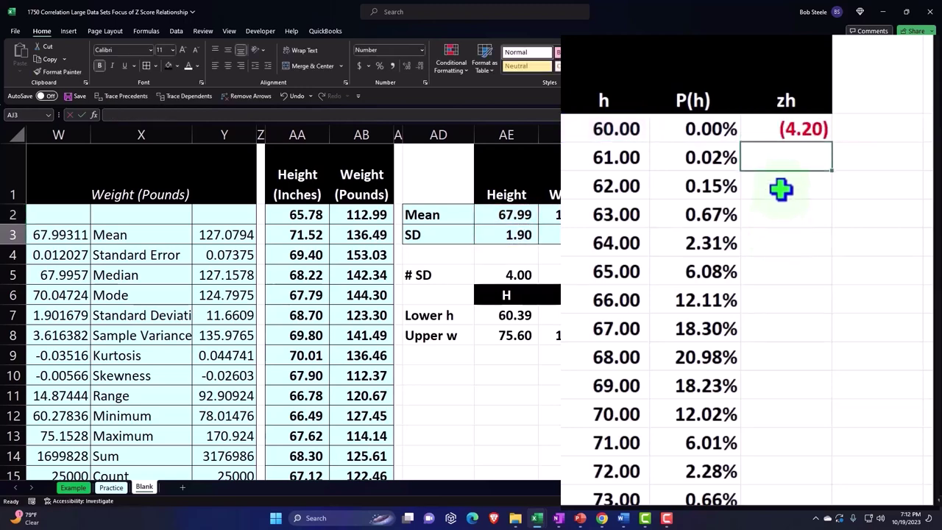
- Fill the z-scores down the zh column and narrow empty column AG to a sliver
click(809, 140)
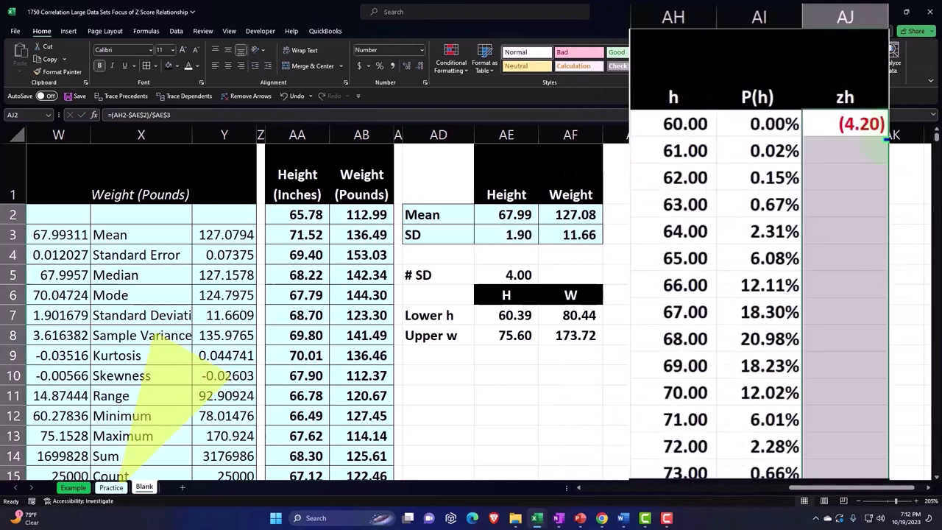
double_click(858, 224)
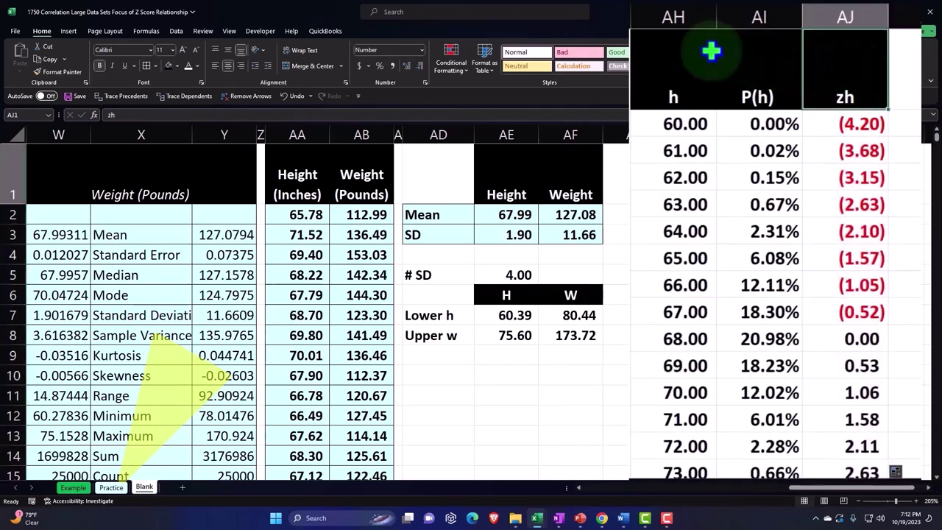
drag(672, 17, 806, 20)
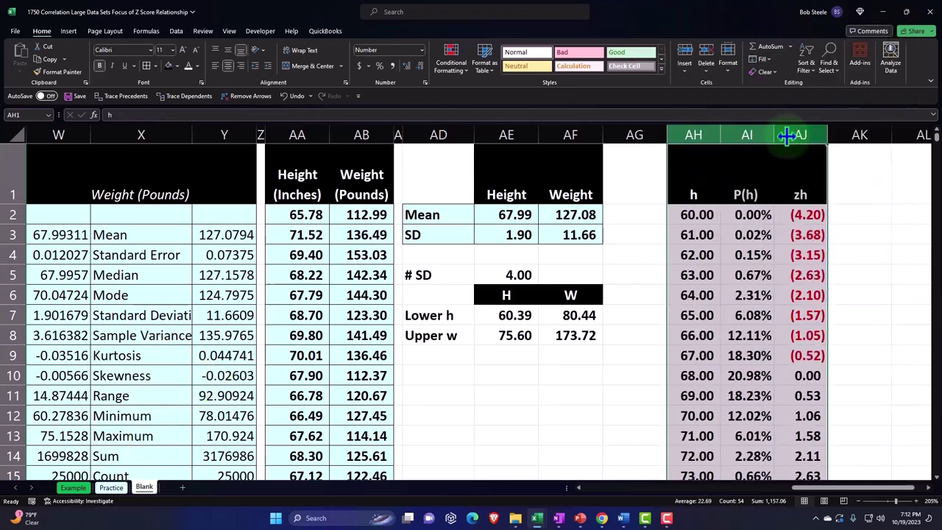
drag(667, 134, 624, 135)
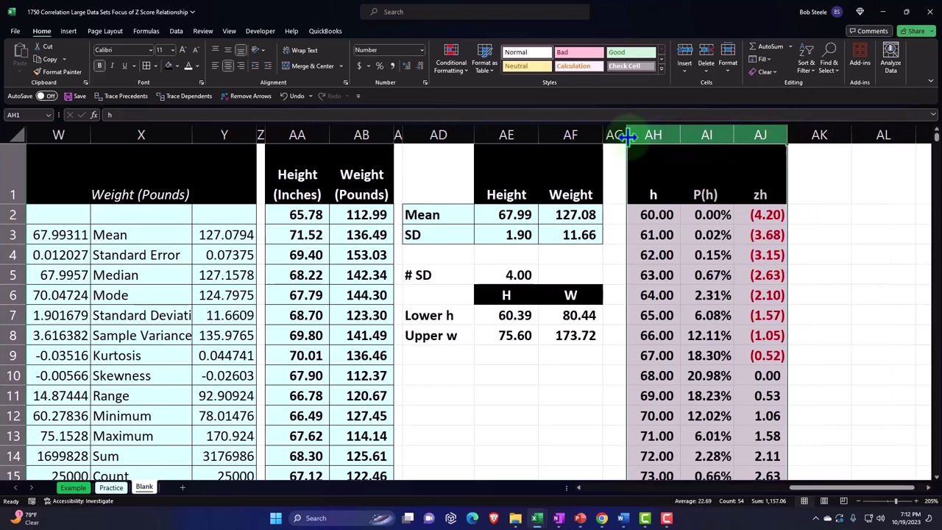
- Select the P(h) values AI1:AI18 and insert a clustered column chart
click(705, 256)
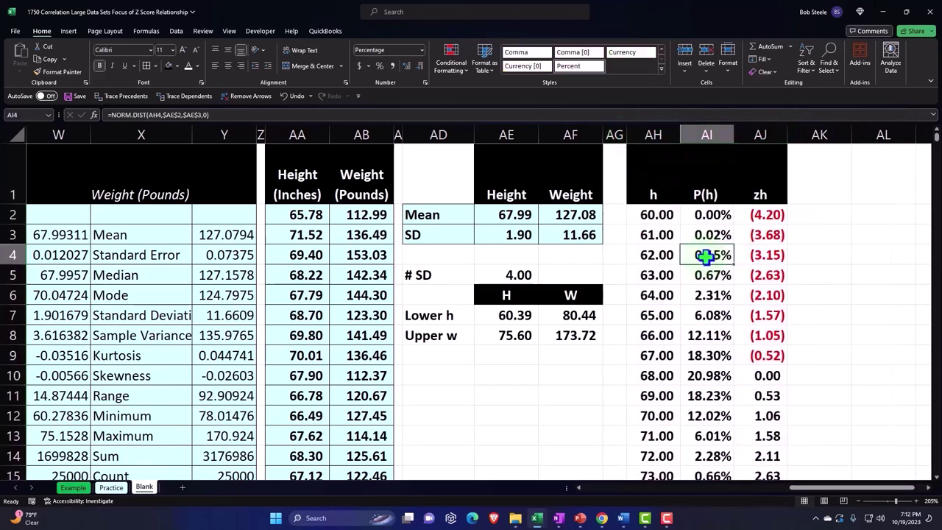
click(719, 192)
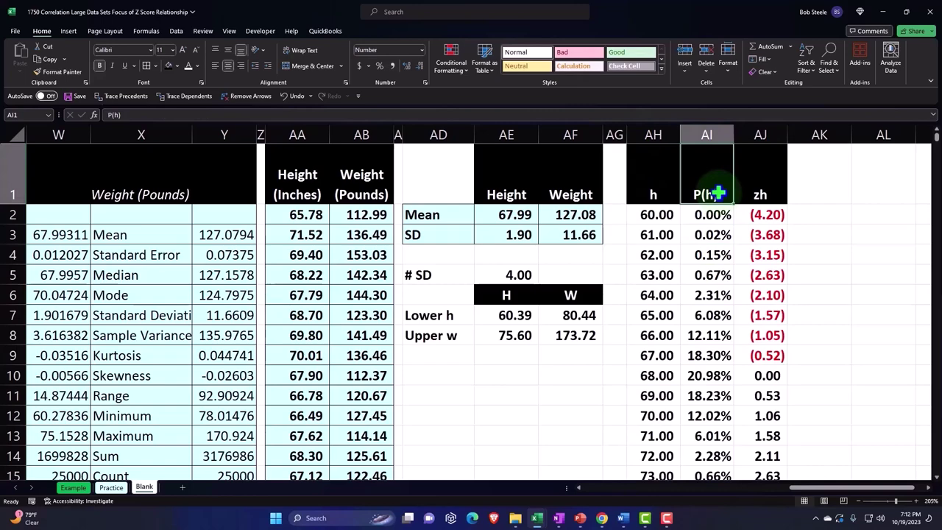
key(ctrl+shift+Down)
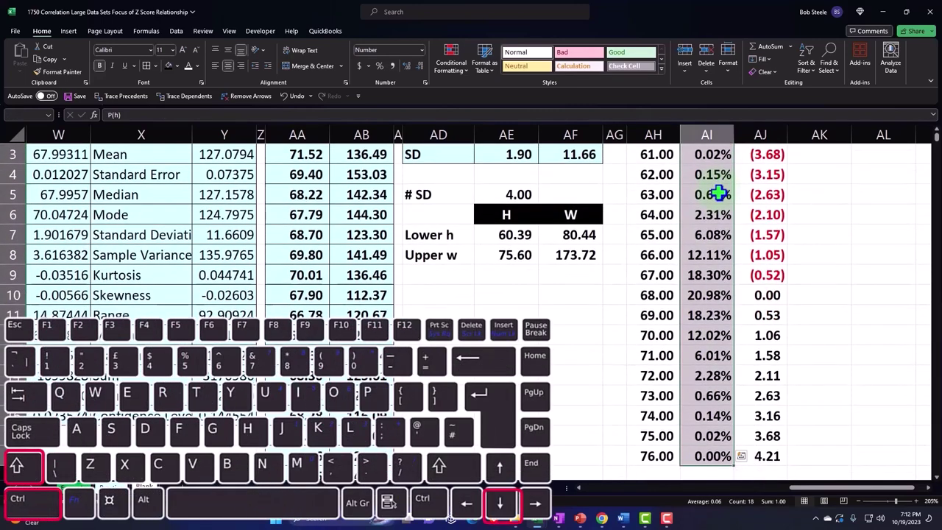
scroll(719, 194, up, 1)
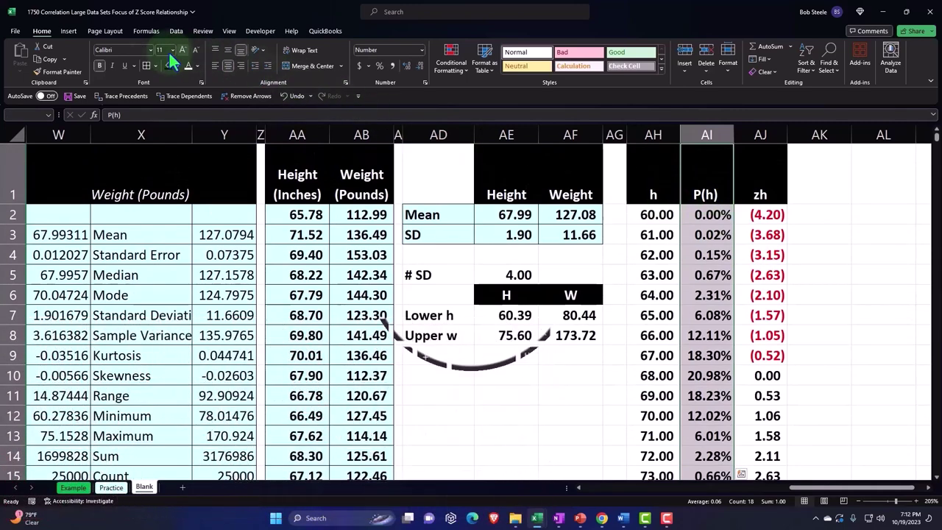
click(66, 31)
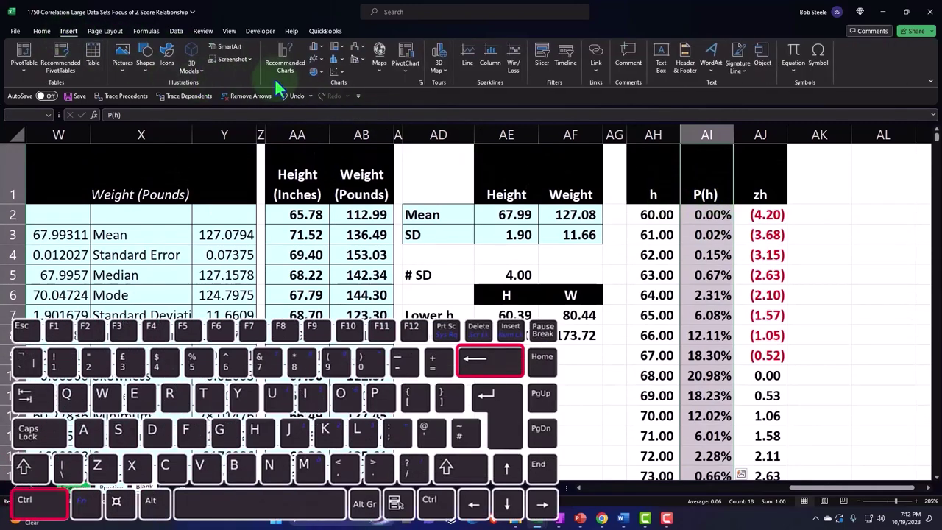
click(319, 46)
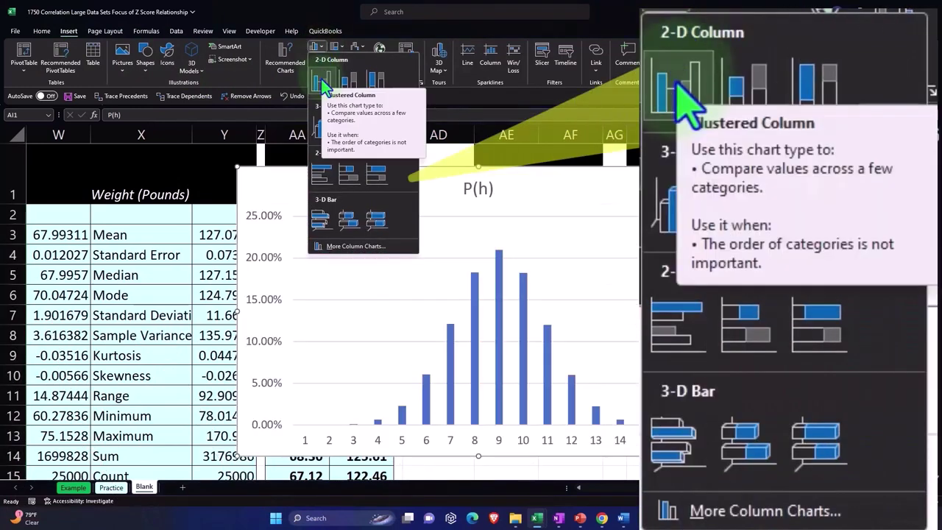
click(321, 81)
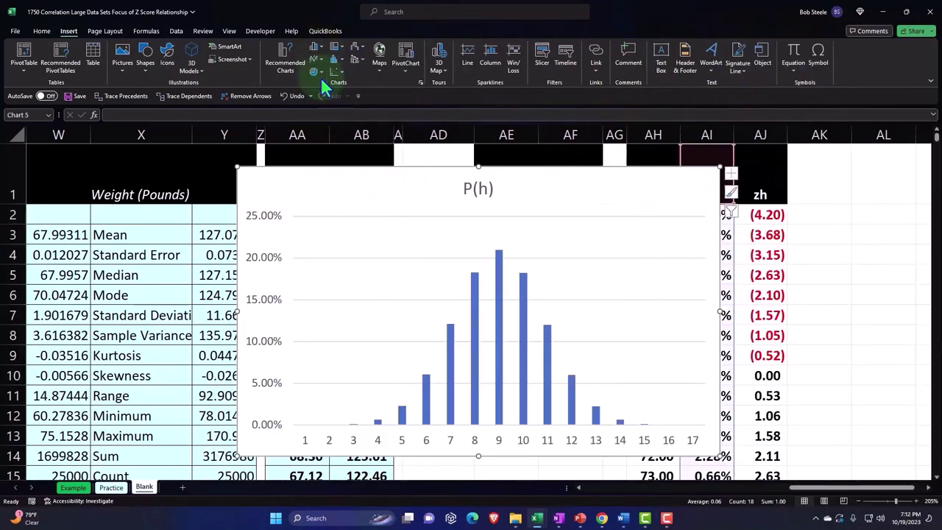
- Resize the P(h) chart and position it right of the h, P(h), zh table
drag(310, 187, 601, 193)
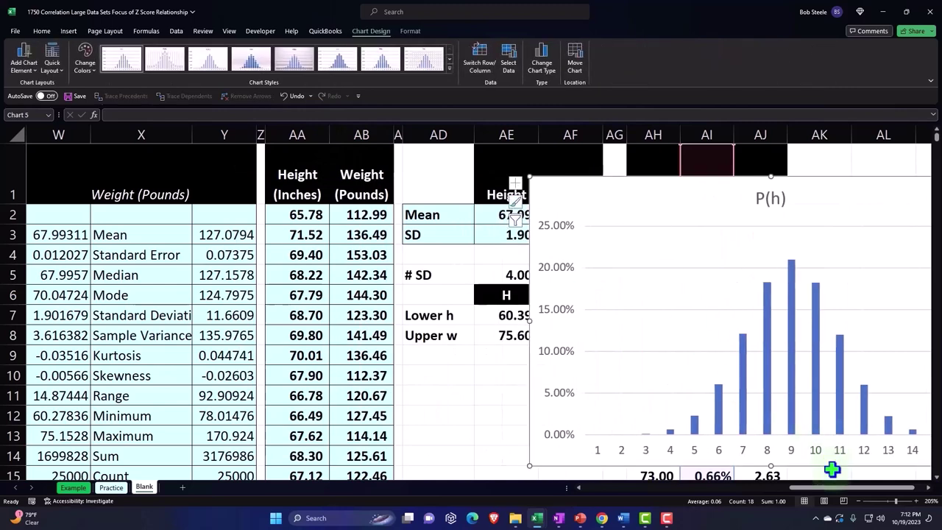
drag(808, 488, 822, 493)
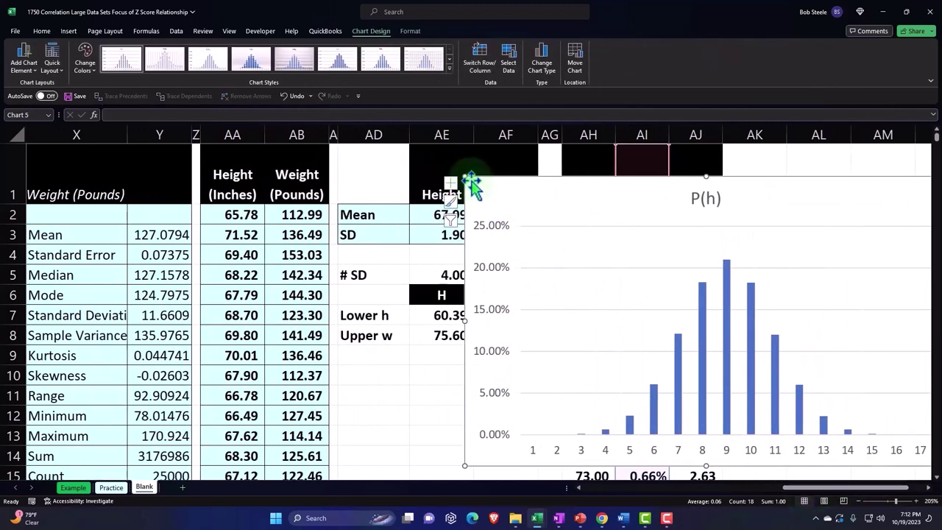
drag(465, 178, 677, 227)
drag(715, 252, 774, 189)
drag(847, 489, 858, 488)
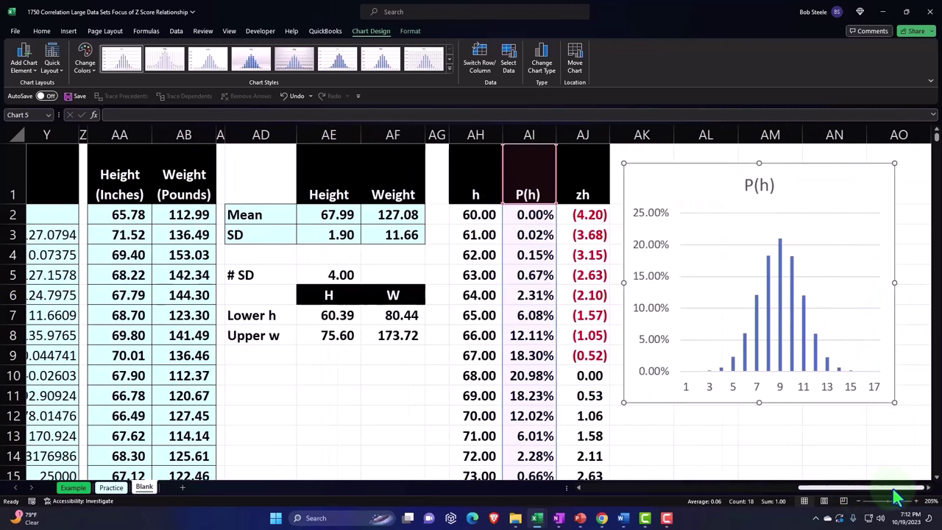
drag(896, 403, 926, 376)
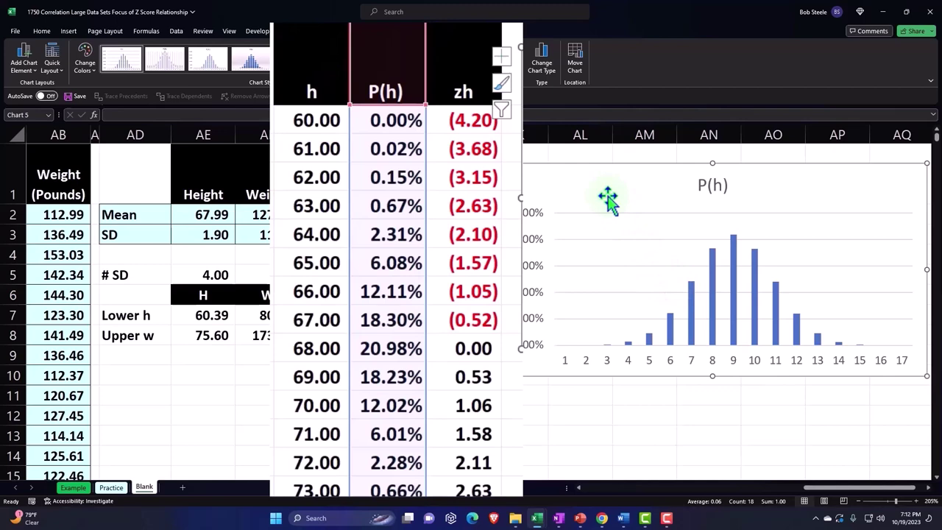
drag(547, 184, 926, 193)
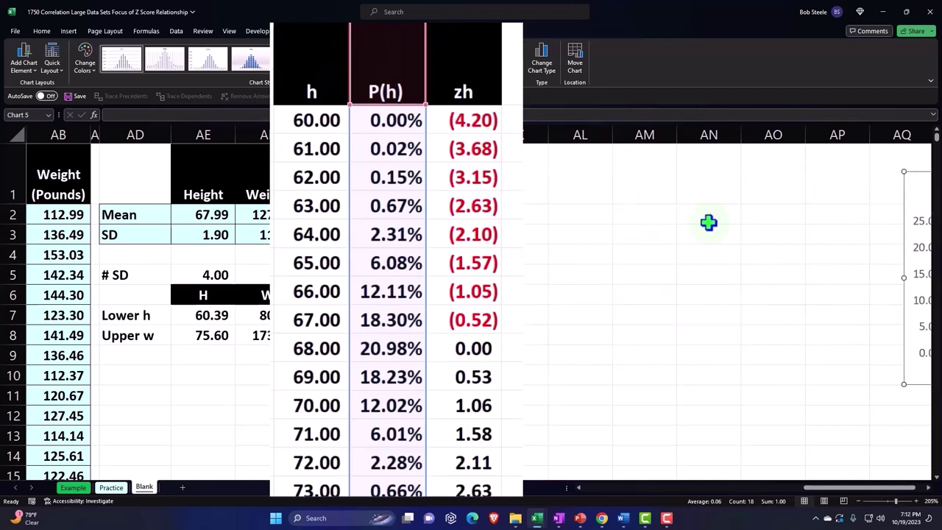
- Type the weight headers w, P(w) and zw into AL1:AN1
click(579, 187)
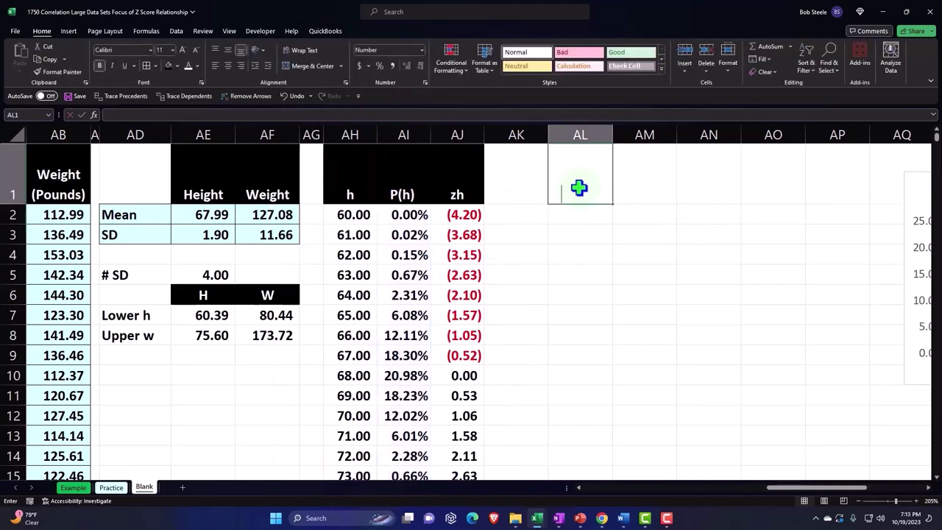
text(w)
key(Tab)
text(P)
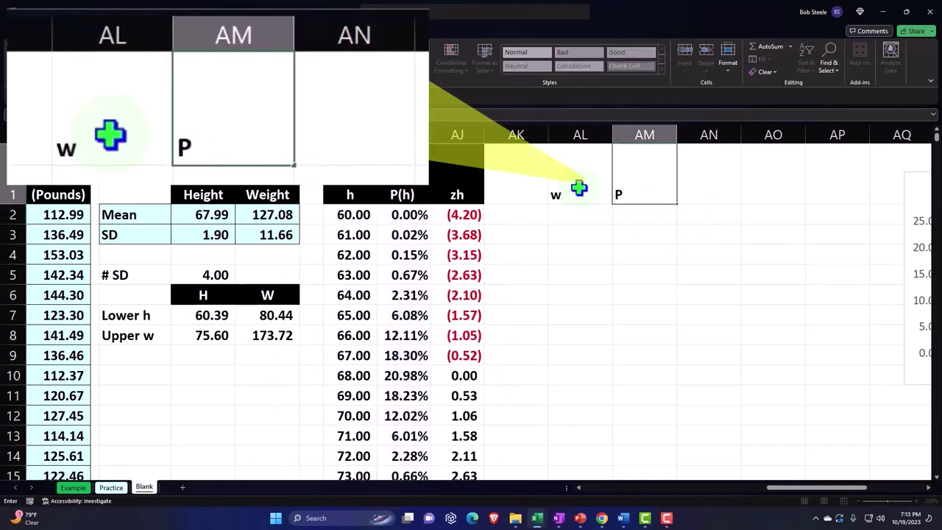
text((w))
key(Tab)
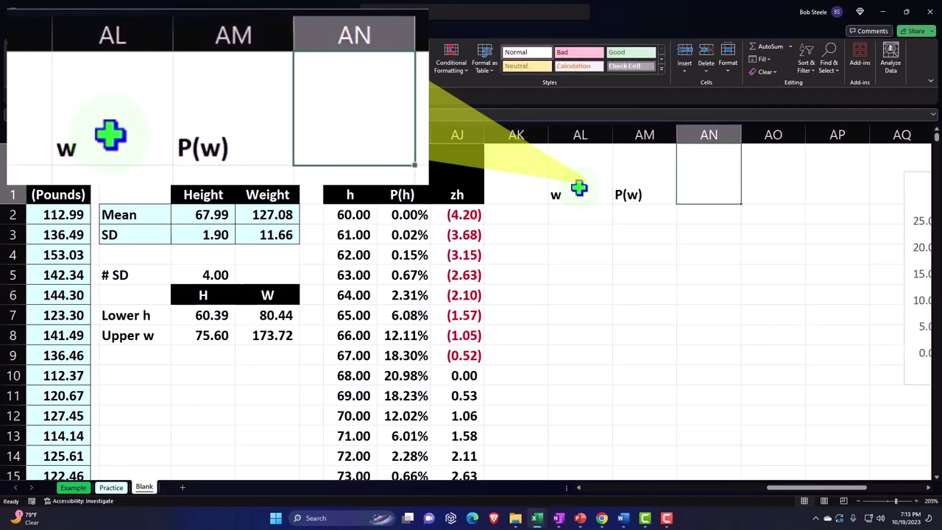
text(z)
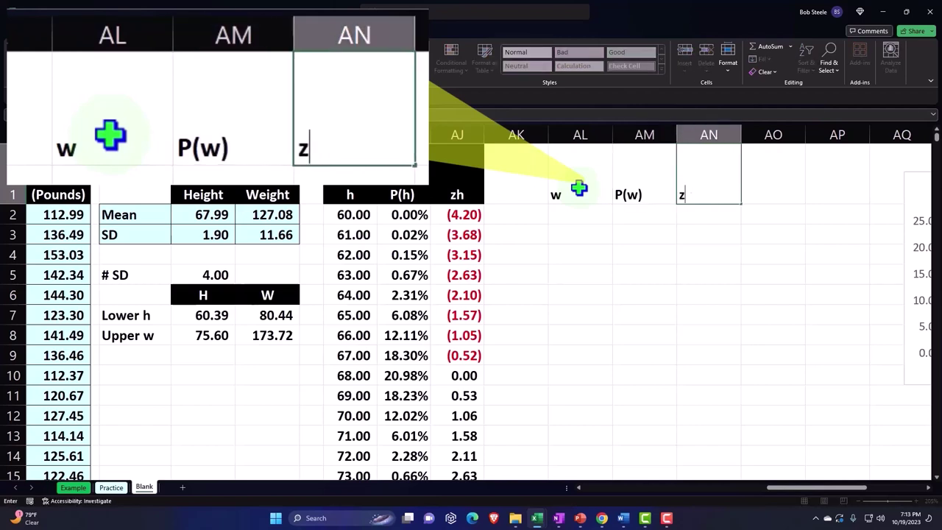
text(xw)
- Format the three weight headers with black fill, white font, centring and wrapped text
click(579, 187)
key(shift+Right)
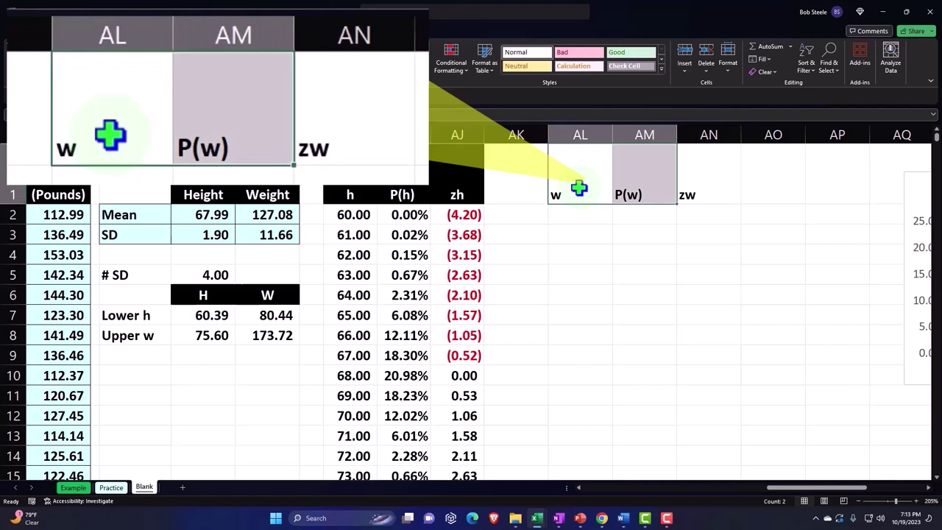
key(shift+Right)
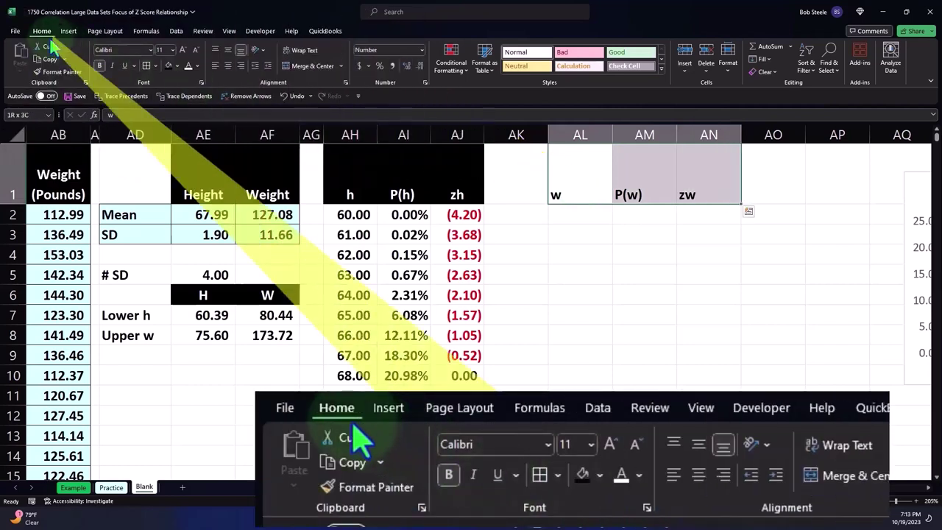
click(169, 67)
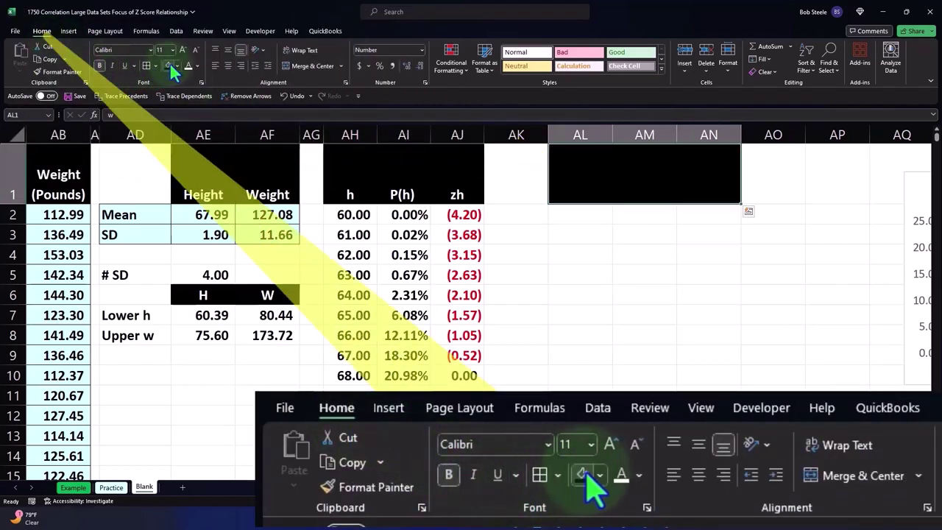
click(188, 66)
click(227, 66)
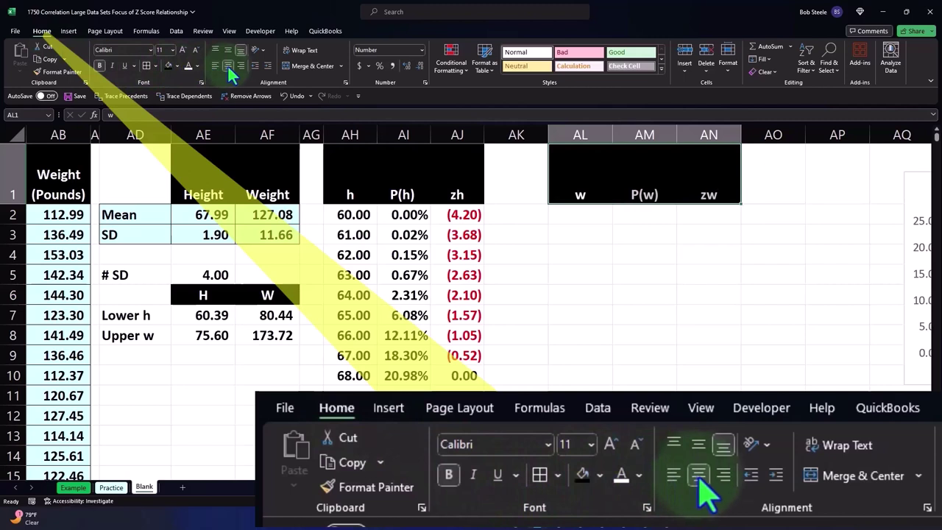
click(293, 53)
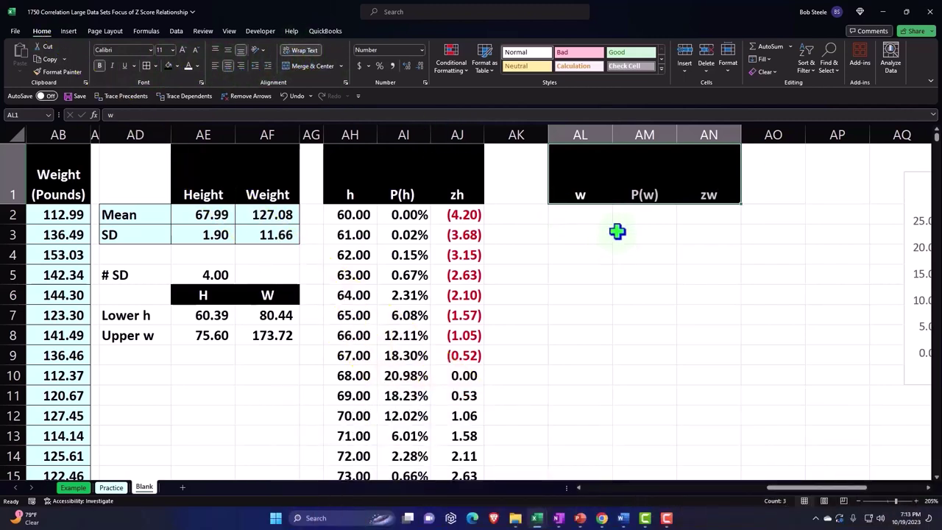
click(588, 216)
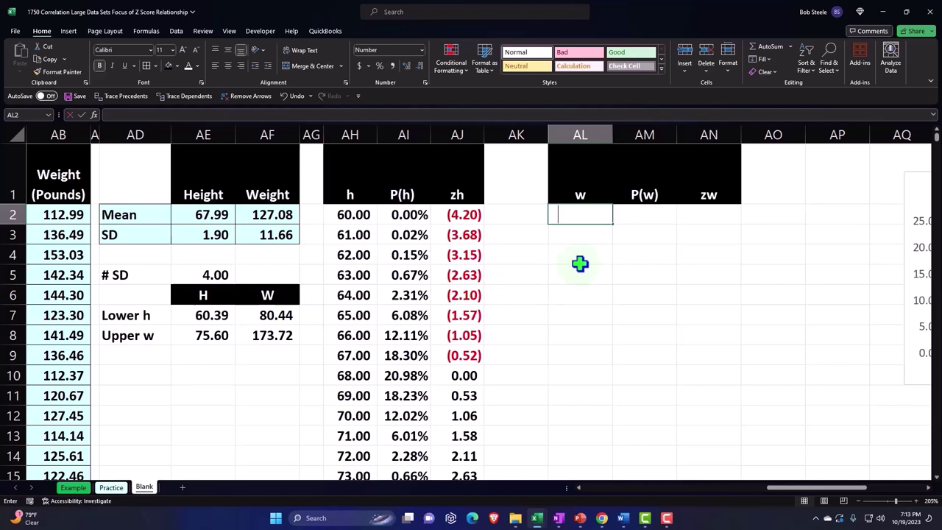
- Enter 79 and 80 in AL2:AL3 and extend the series down to 174
text(79)
key(Return)
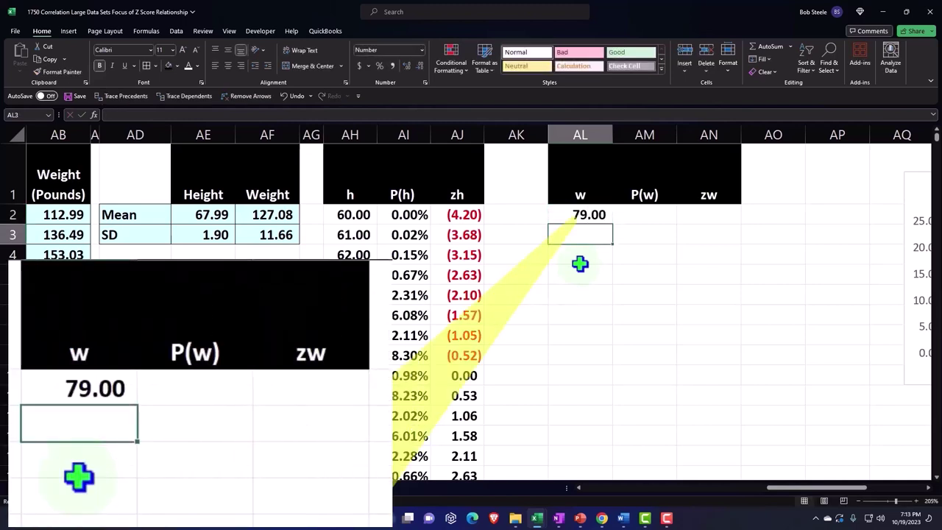
text(79.)
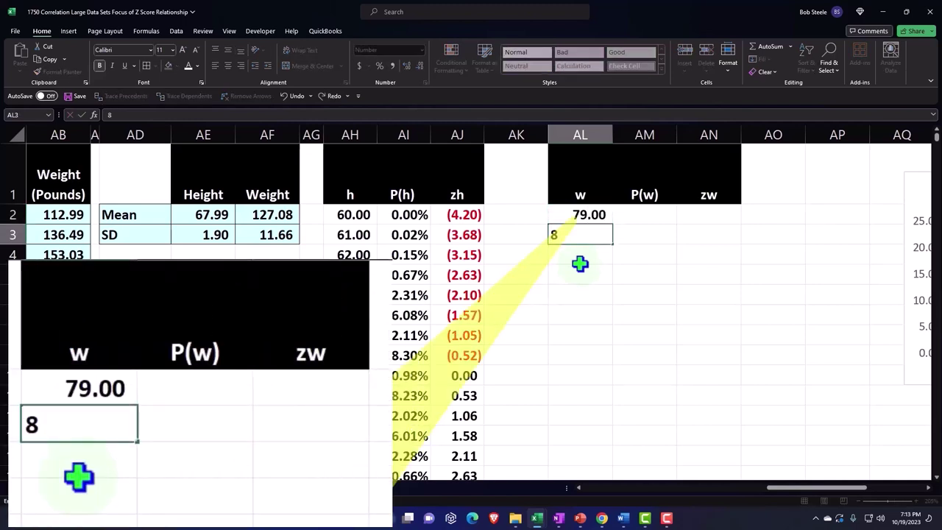
text(0)
key(Return)
drag(581, 216, 602, 408)
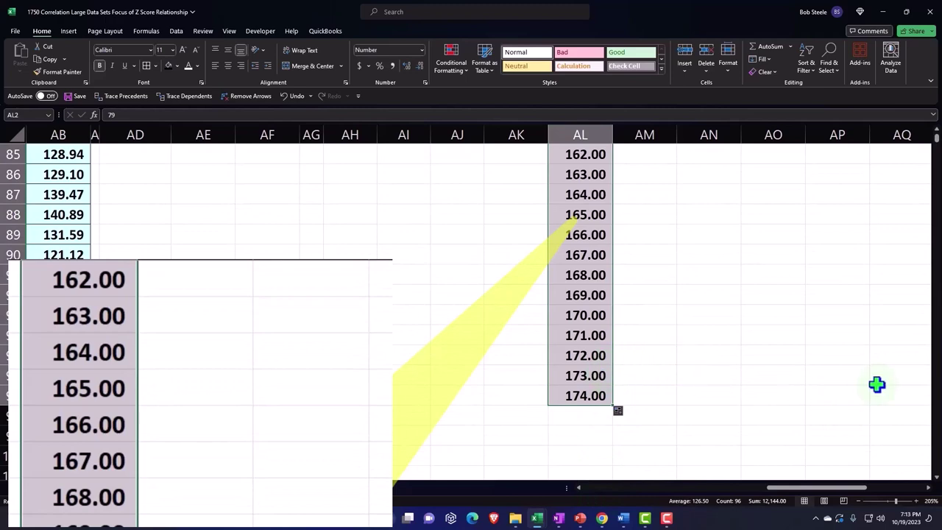
drag(938, 147, 938, 136)
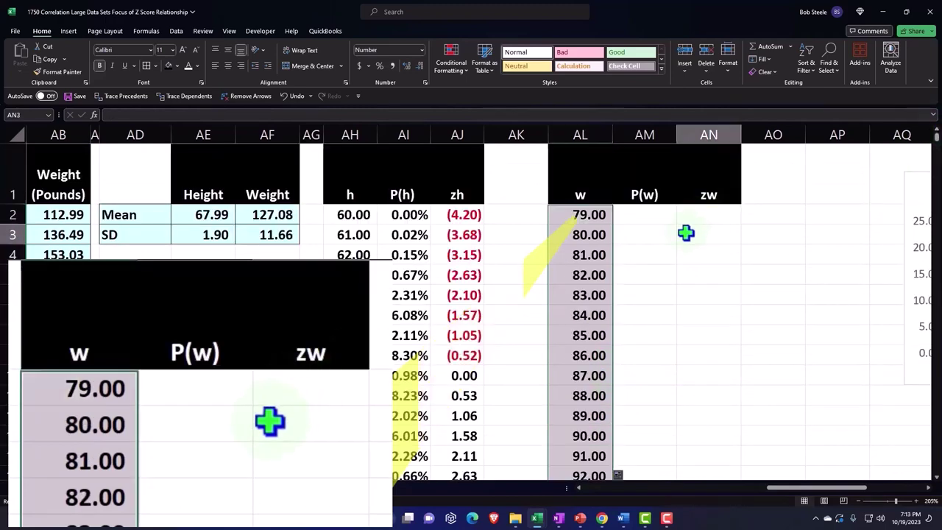
- Enter =NORM.DIST(AL2,$AF$2,$AF$3,0) in AM2 for the first weight probability
click(650, 217)
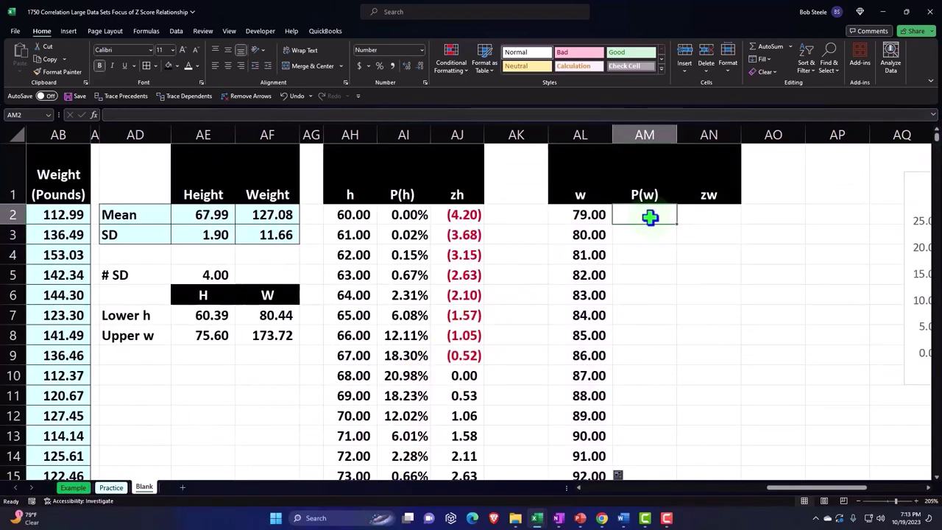
text(=)
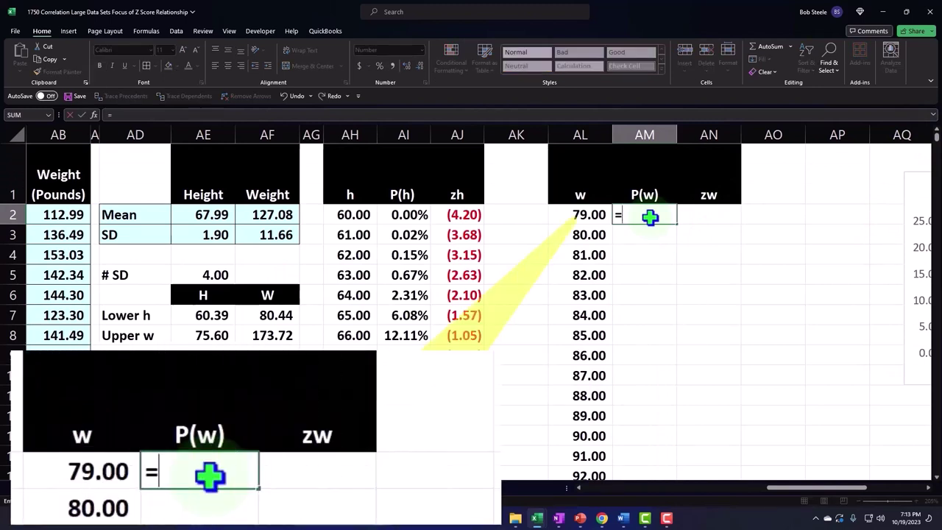
text(nor)
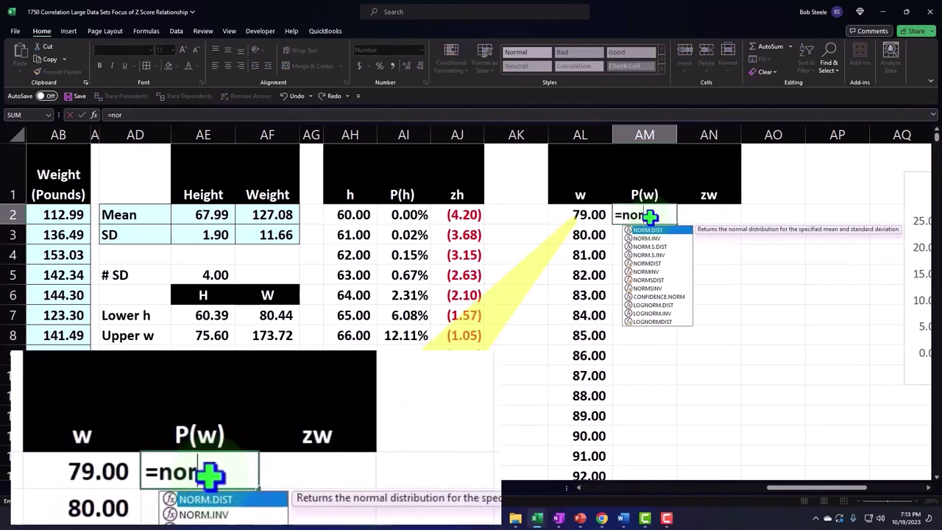
key(Tab)
key(Left)
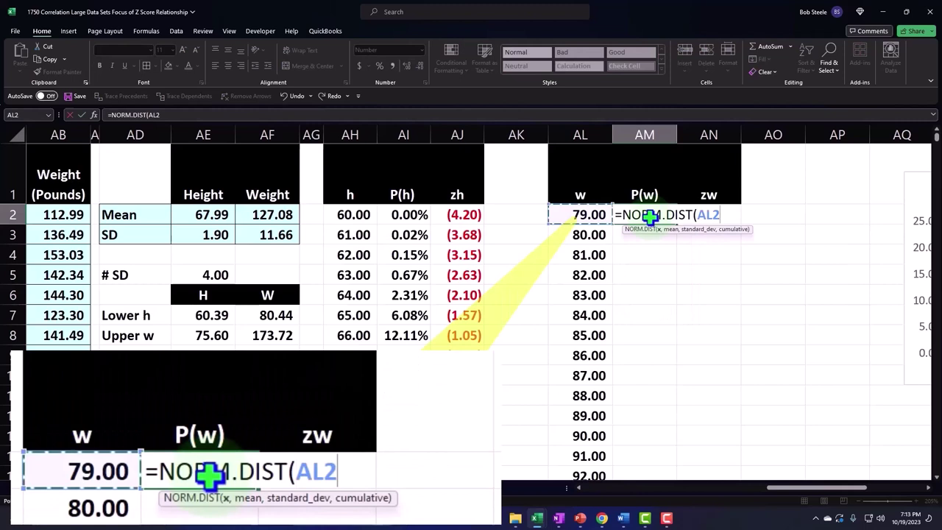
text(,)
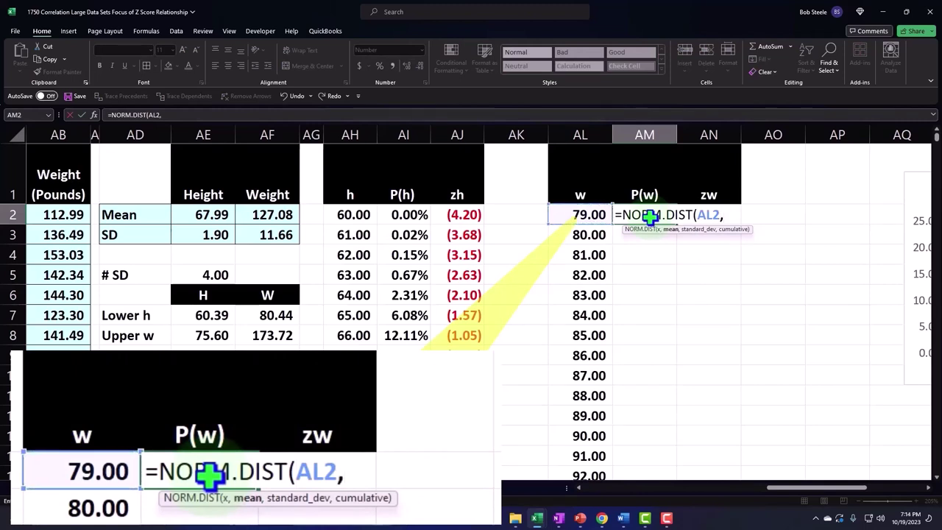
key(Left)
key(Left)
key(Left)
key(Left)
key(Left)
key(Left)
key(Left)
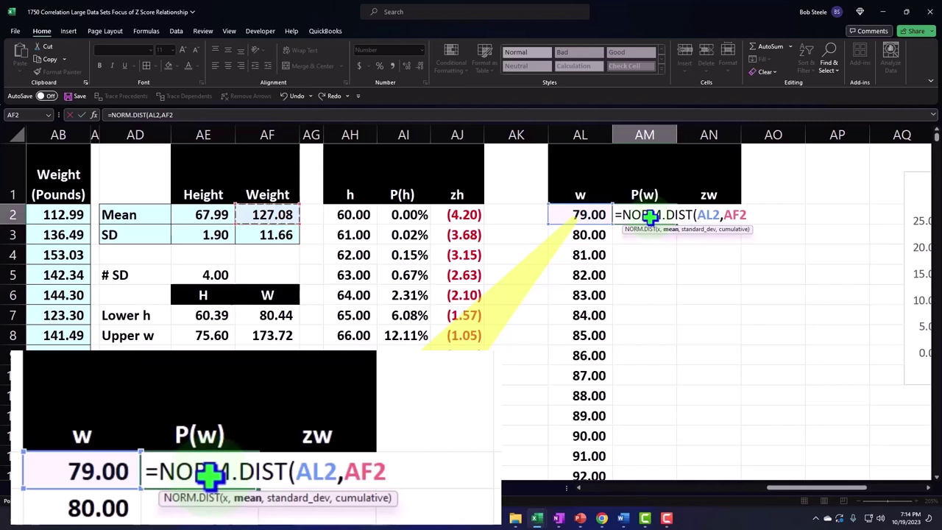
key(F4)
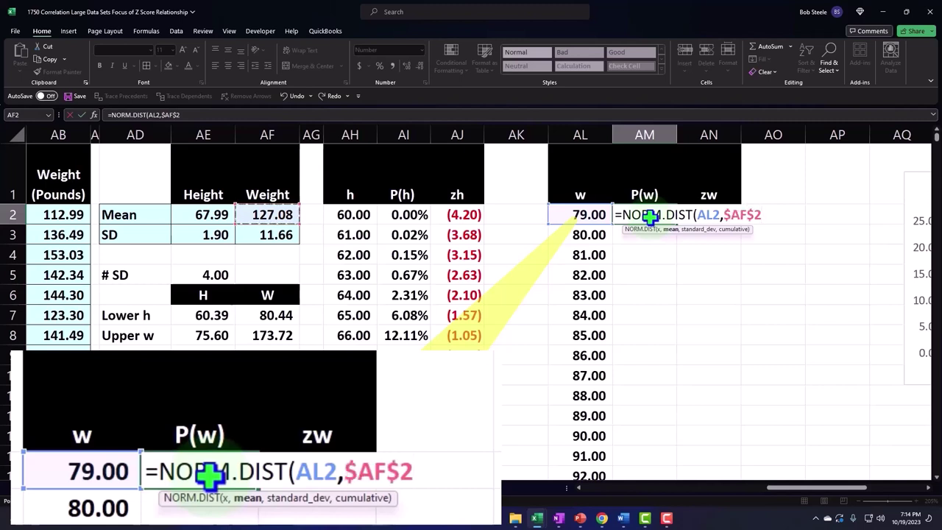
text(,)
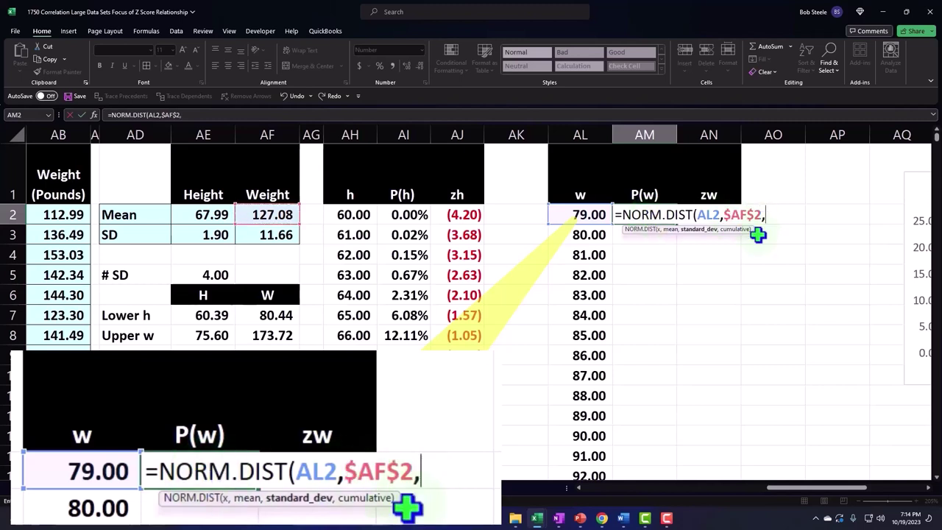
key(Left)
key(Left)
key(Left)
key(Left)
key(Left)
key(Left)
key(Left)
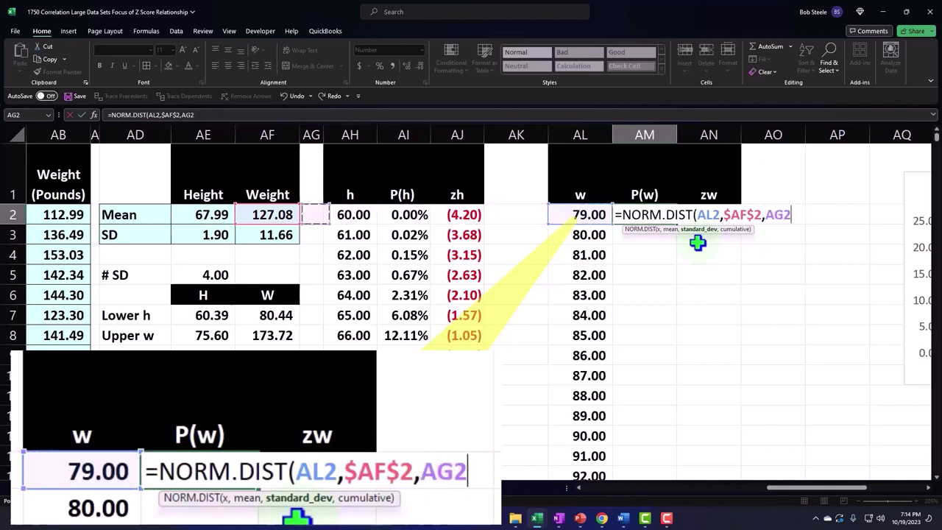
key(Down)
key(F4)
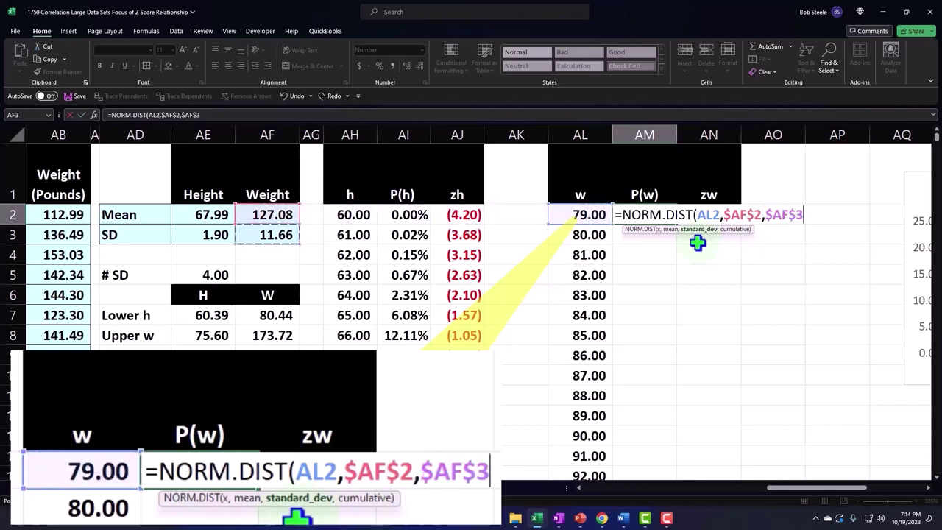
text(,)
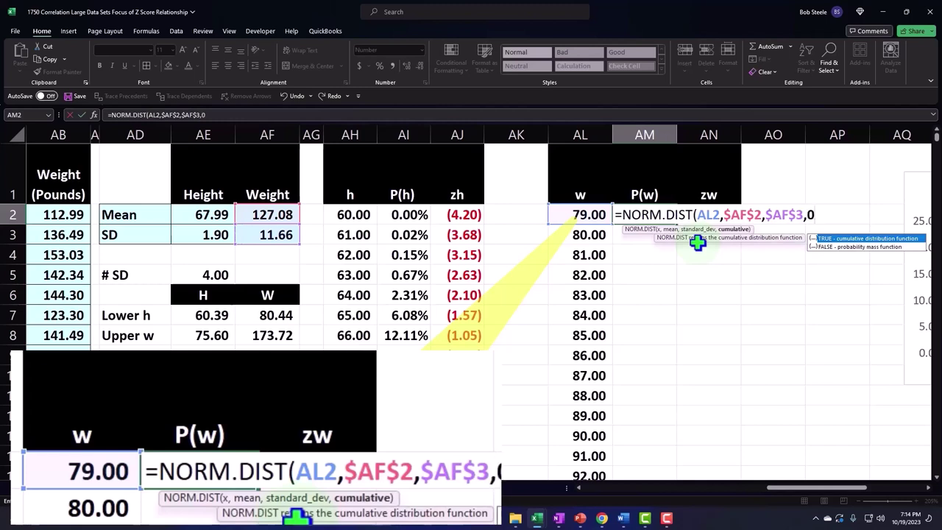
text(0))
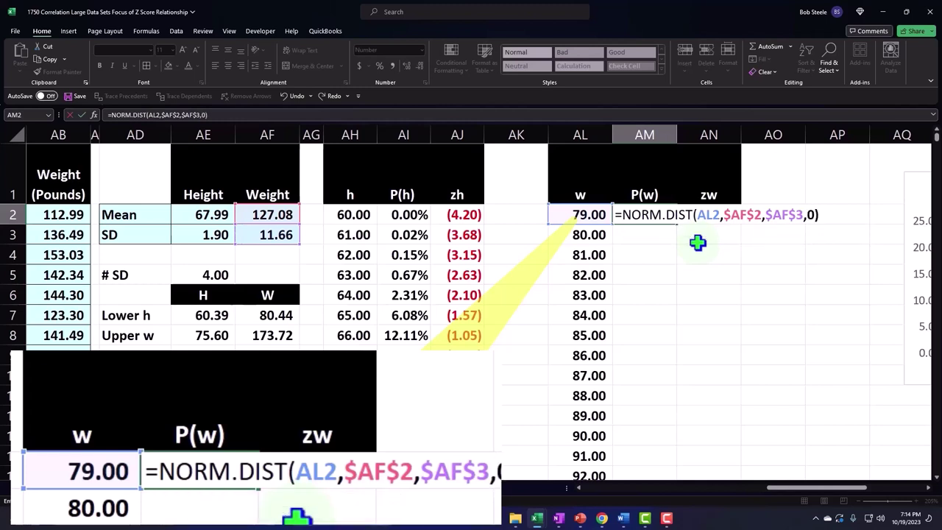
key(Return)
- Format P(w) as a two-decimal percentage and fill it down the weight list
click(666, 216)
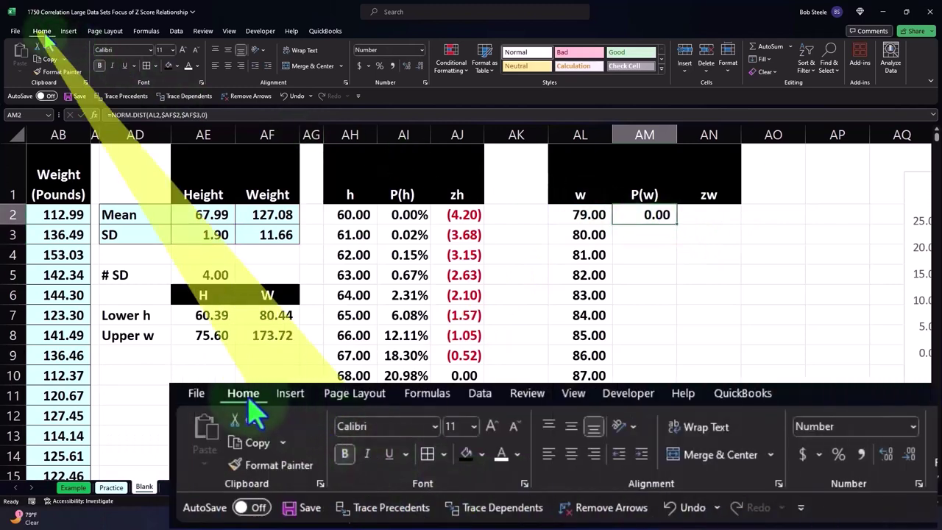
click(379, 66)
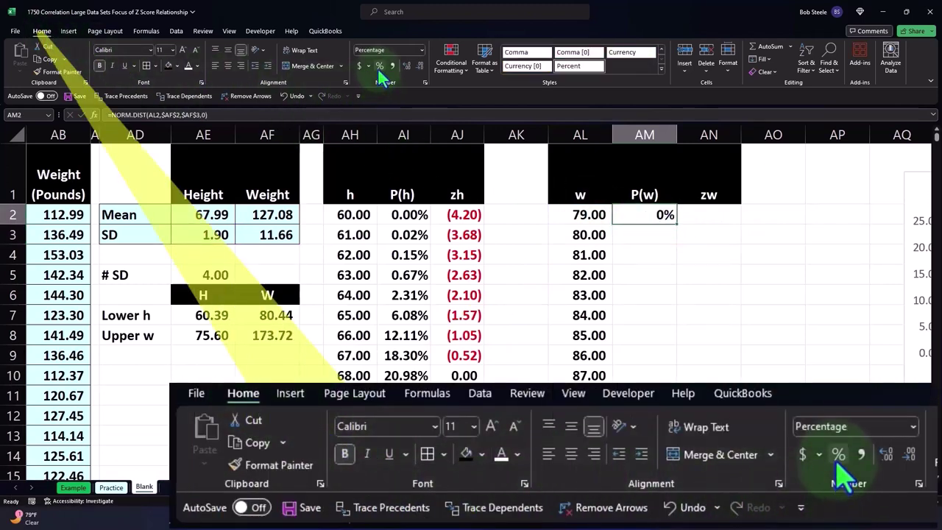
click(406, 66)
click(406, 67)
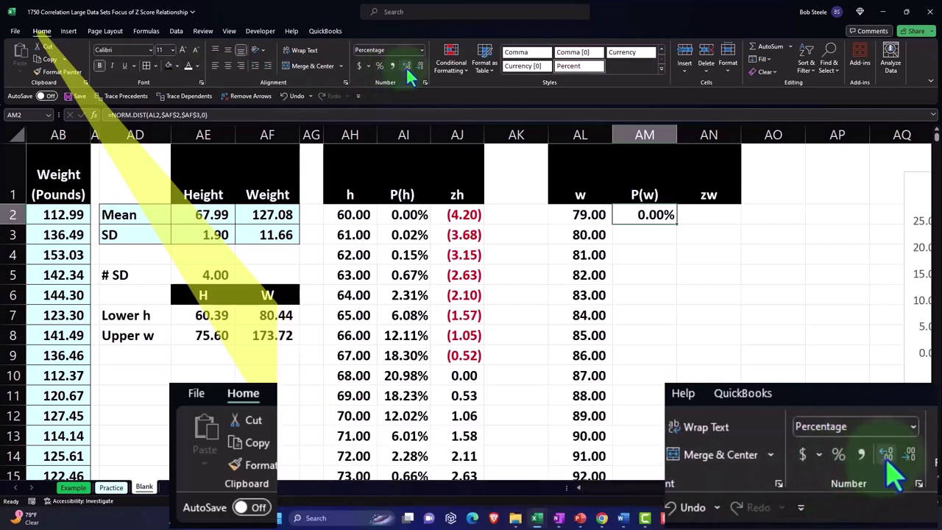
double_click(676, 225)
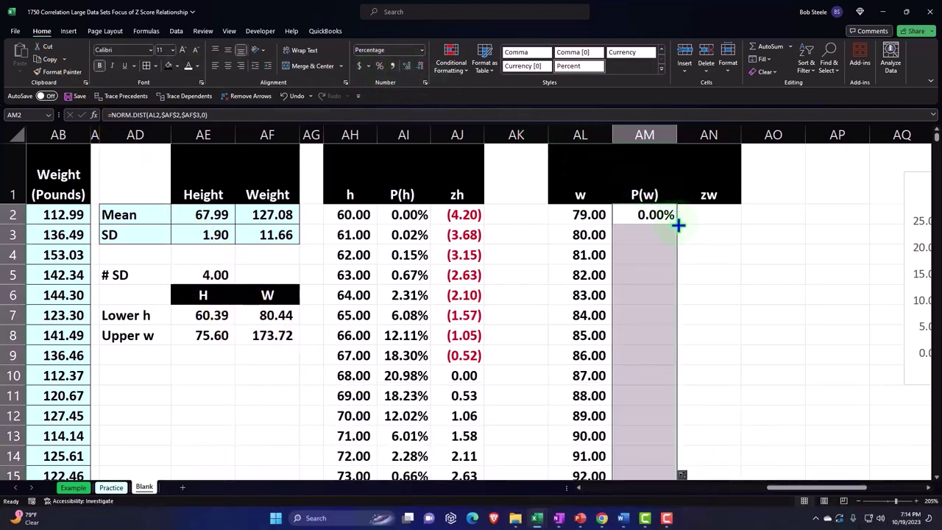
- Enter =(AL2-$AF$2)/$AF$3 in AN2 and fill the weight z-scores down the zw column
click(701, 213)
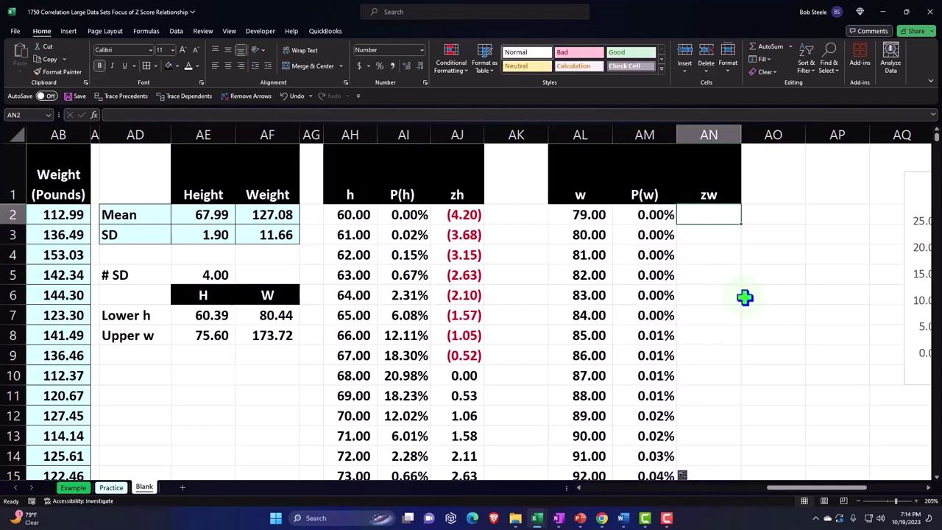
text(=()
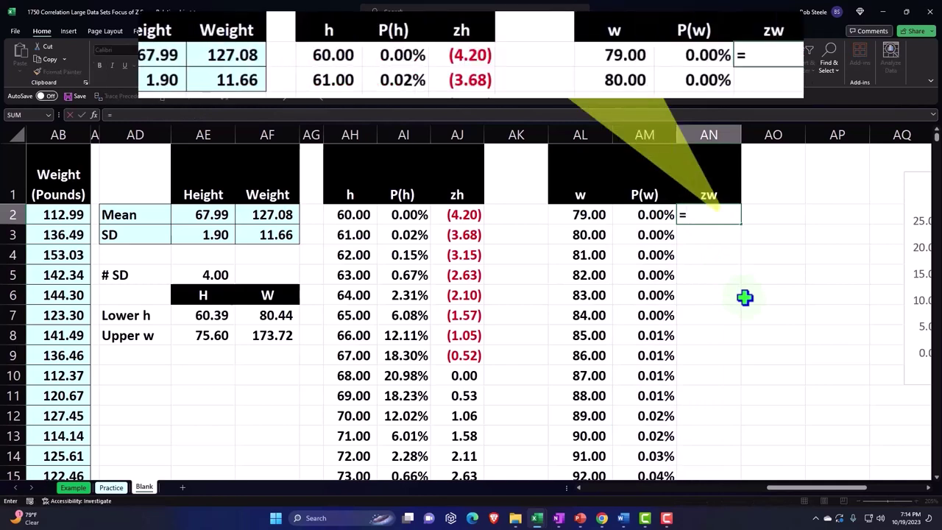
key(Left)
key(Left)
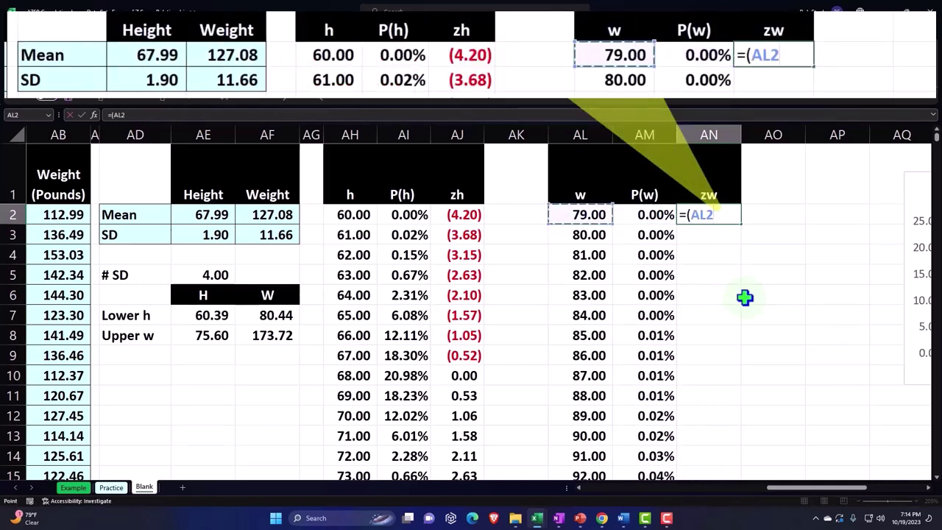
text(-)
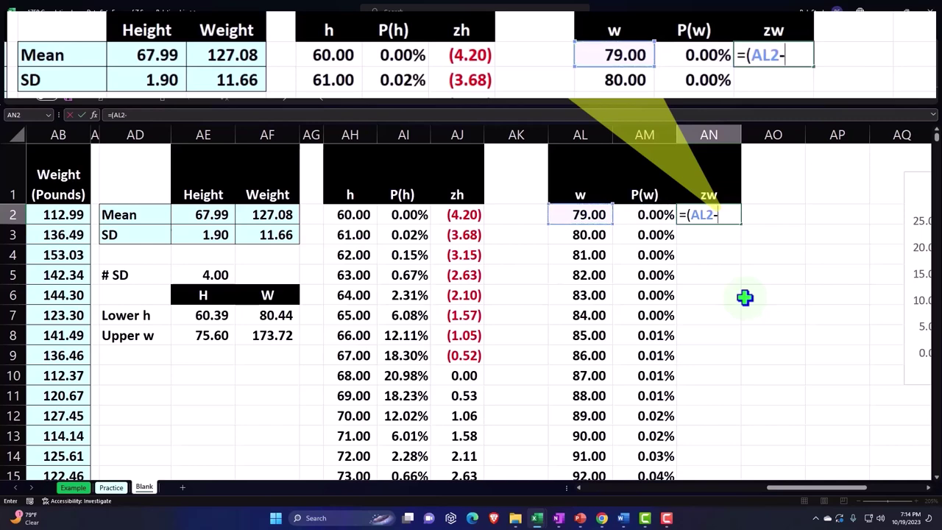
key(Left)
key(Left)
key(Left)
key(Left)
key(Left)
key(Left)
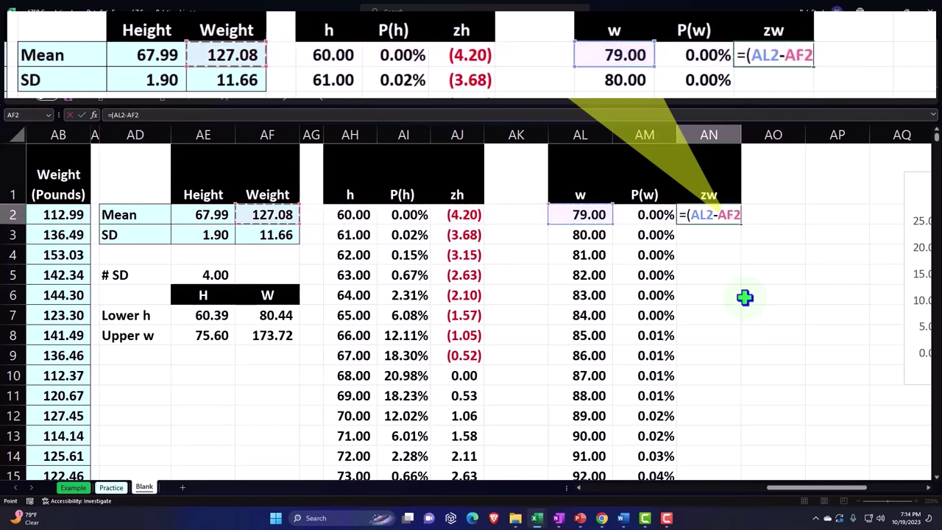
key(F4)
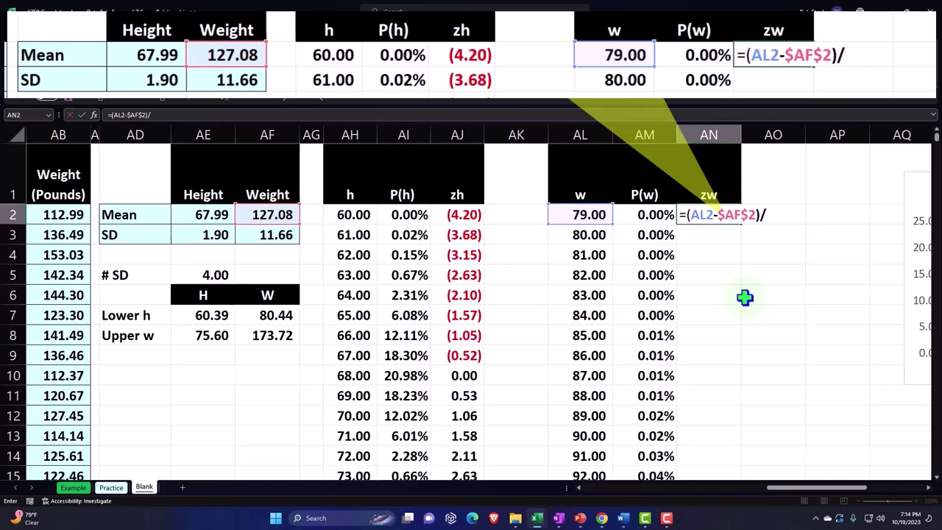
key(Left)
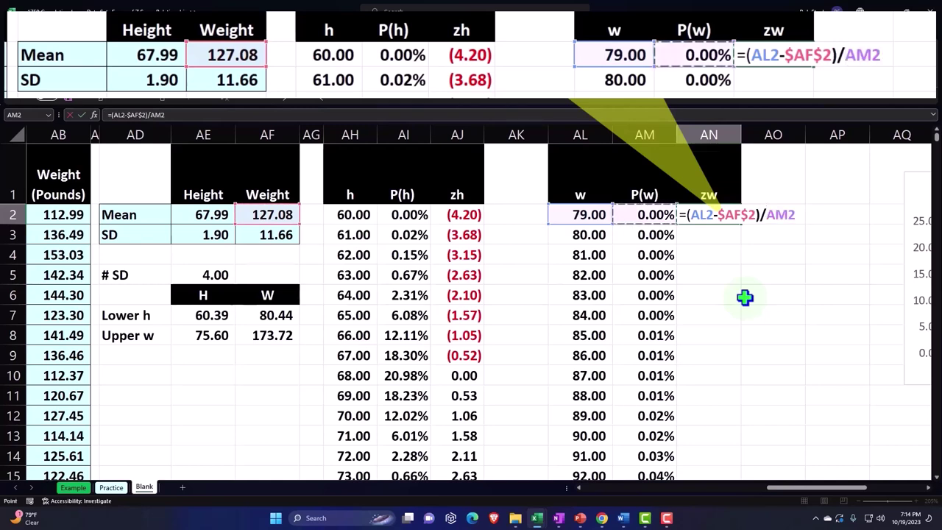
key(Left)
key(Left)
key(Left)
key(Left)
key(Left)
key(Left)
key(Left)
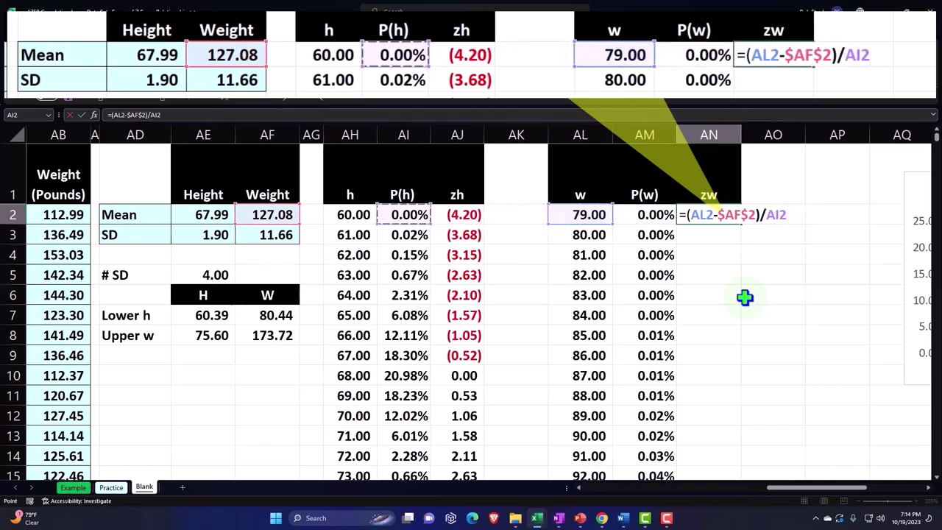
key(Down)
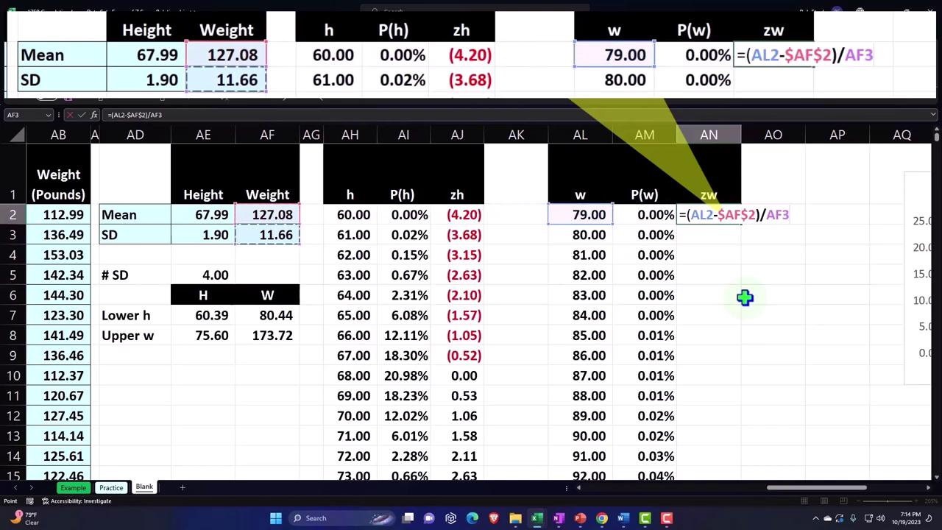
key(F4)
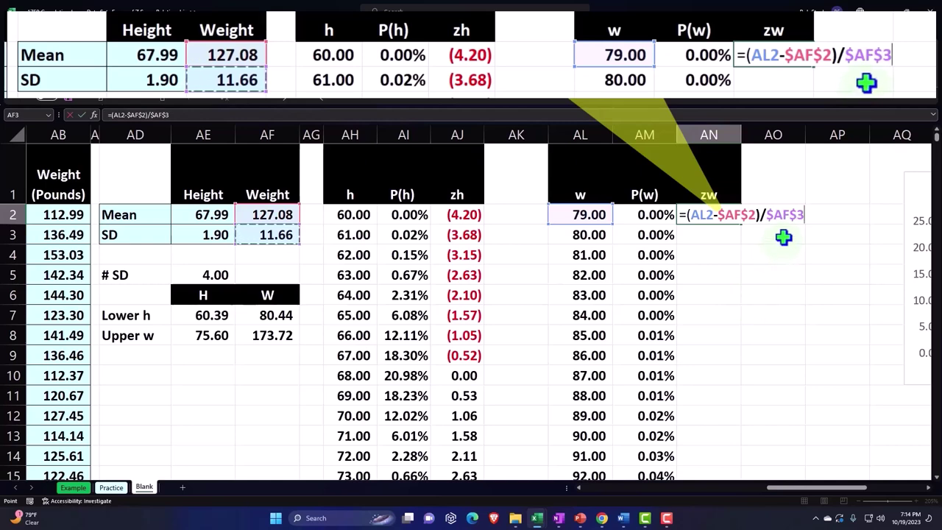
key(Return)
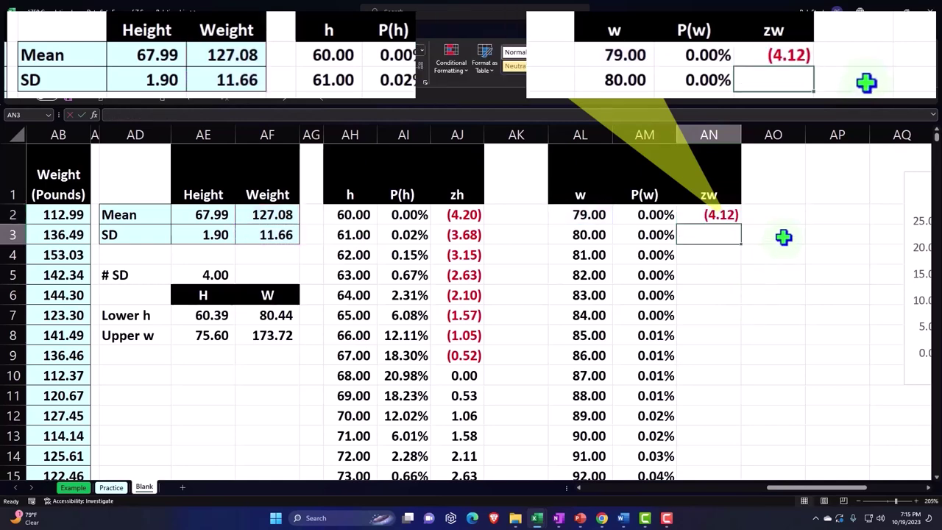
click(733, 219)
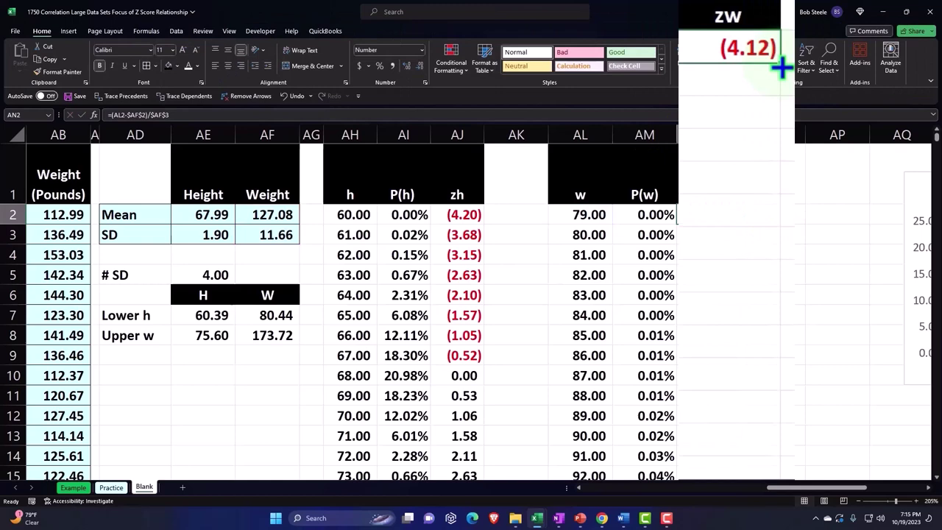
double_click(738, 221)
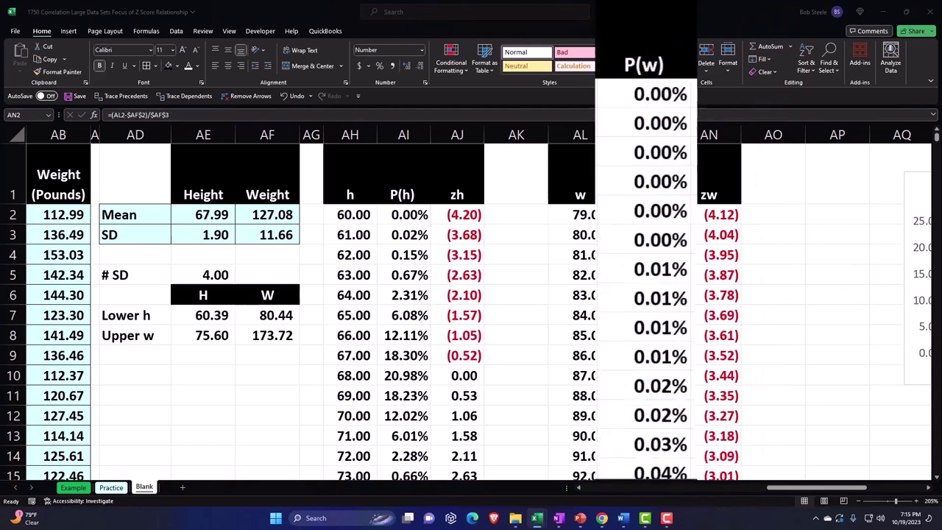
- Chart the P(w) column from AM1 down as a clustered column chart below the P(h) chart
click(633, 67)
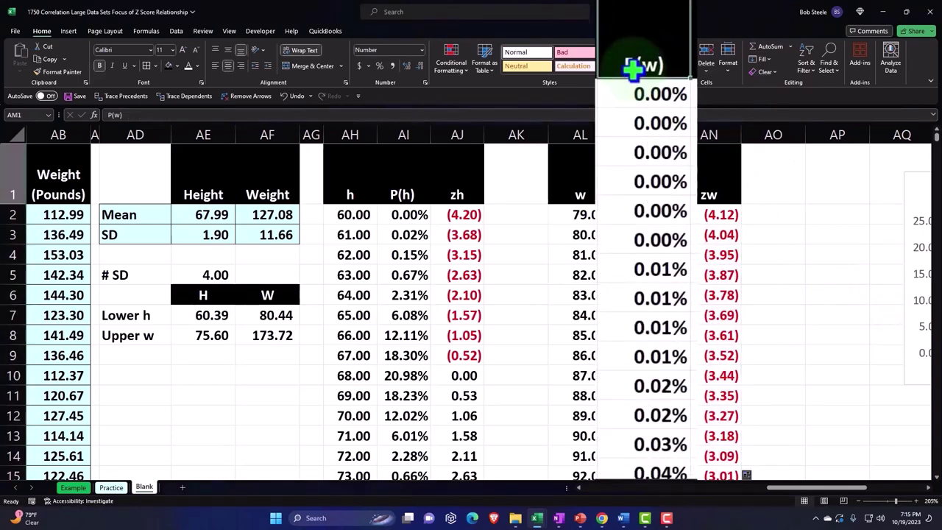
key(ctrl+shift+Down)
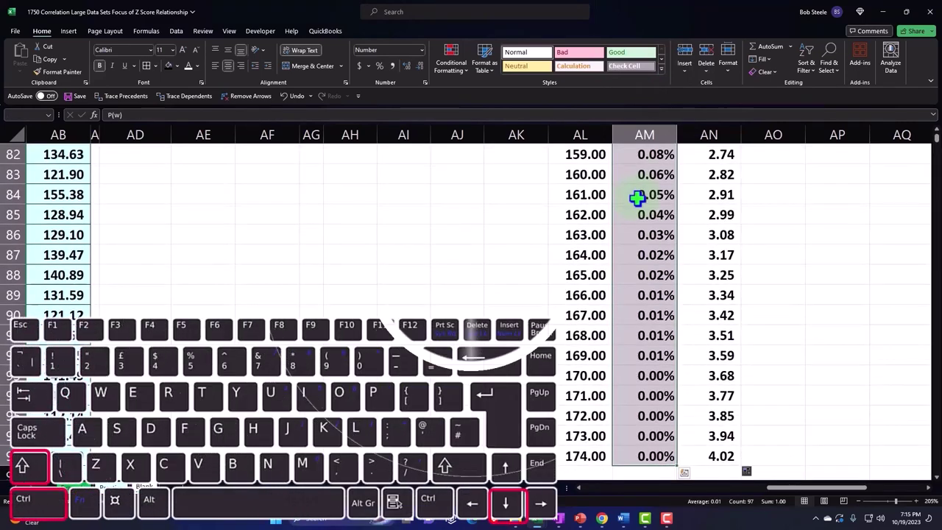
key(ctrl+BackSpace)
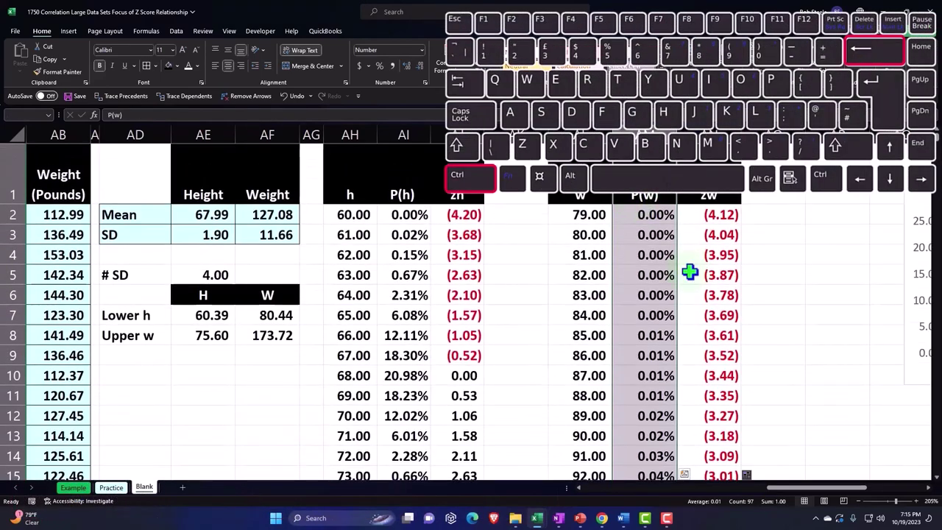
drag(813, 488, 845, 486)
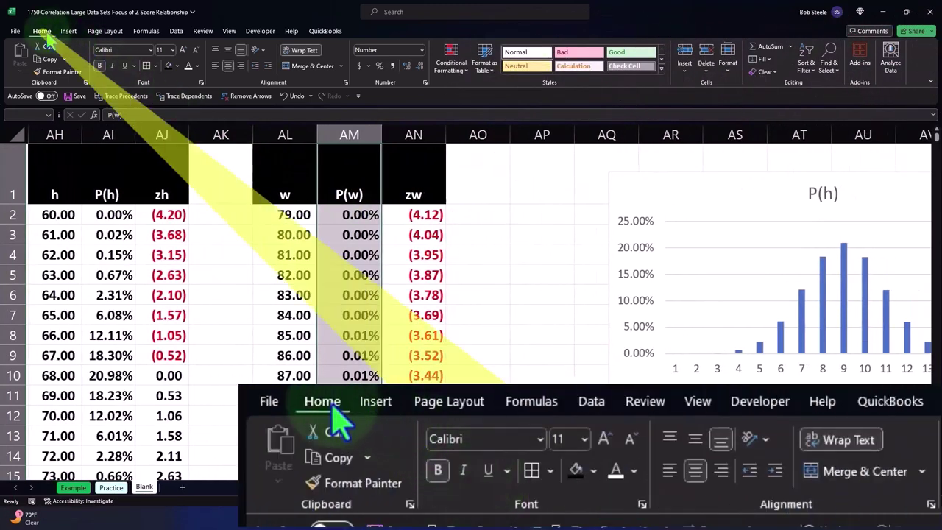
click(68, 32)
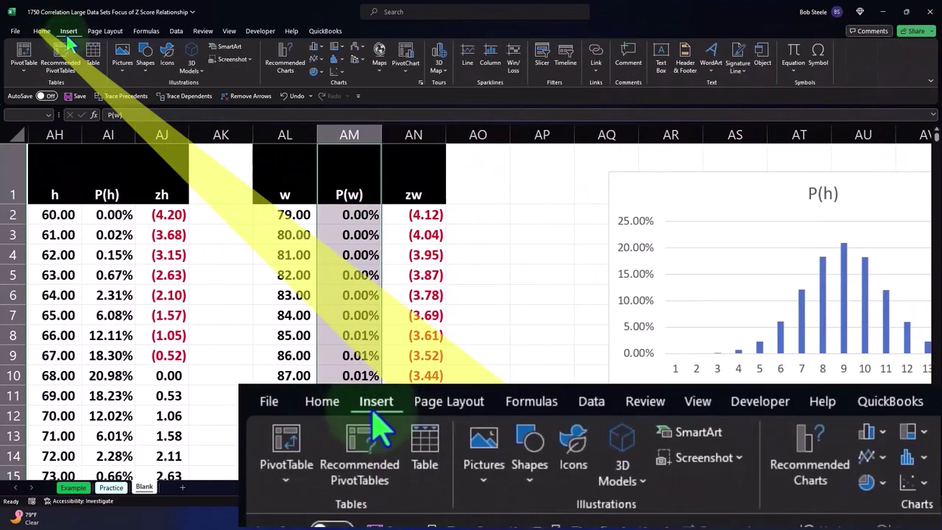
click(316, 47)
click(322, 83)
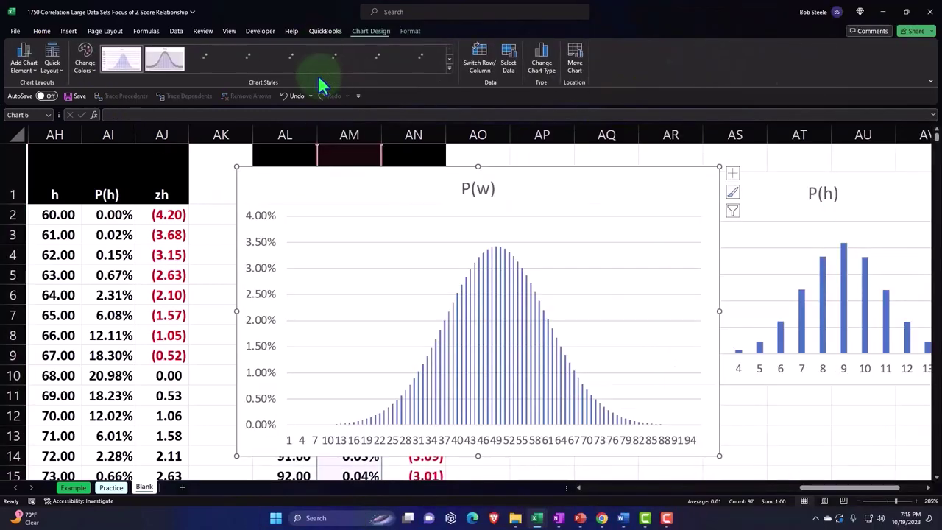
drag(306, 179, 658, 414)
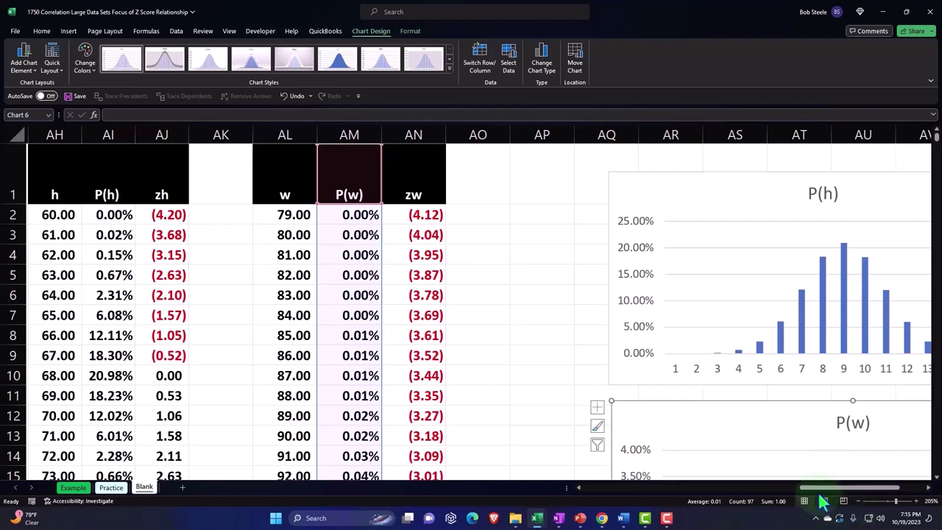
- Drag both probability charts right so they clear the w, P(w) and zw columns
drag(817, 488, 823, 488)
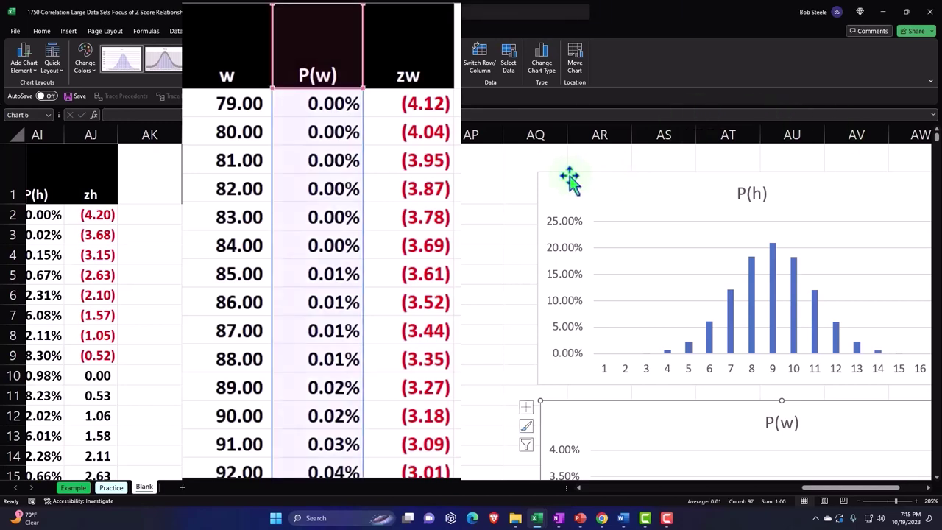
drag(551, 189, 831, 191)
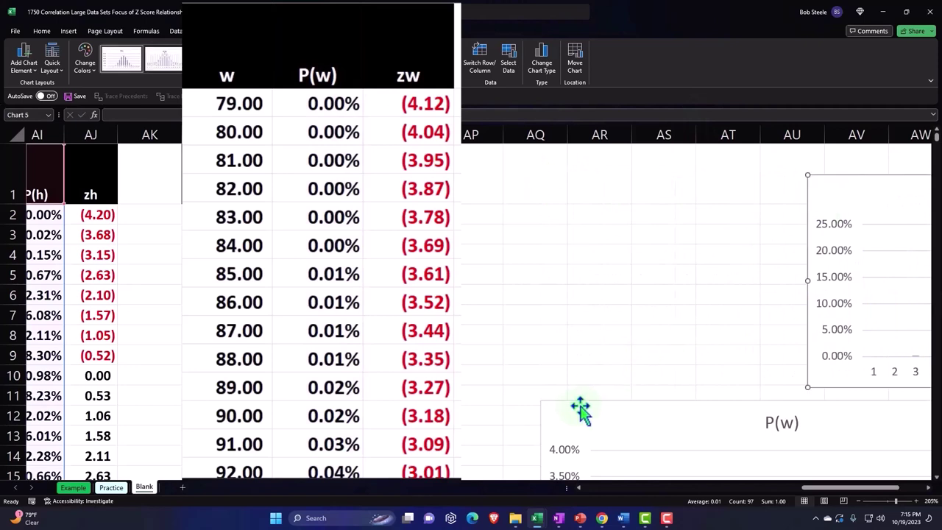
drag(570, 418, 906, 413)
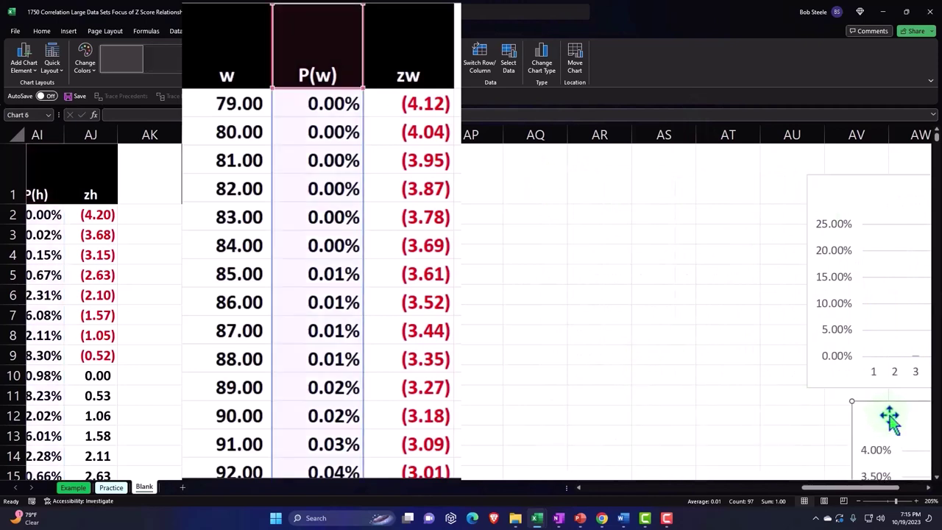
drag(831, 190, 891, 177)
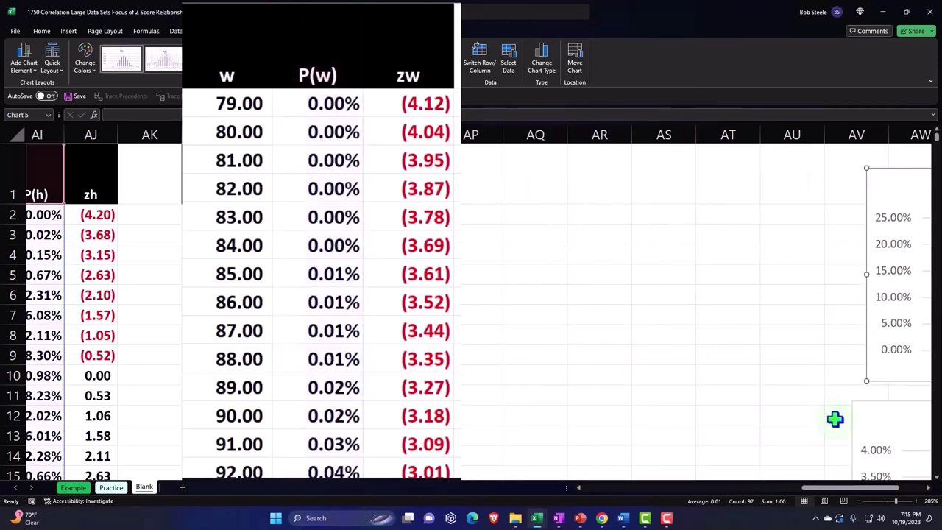
drag(873, 427, 891, 418)
click(698, 316)
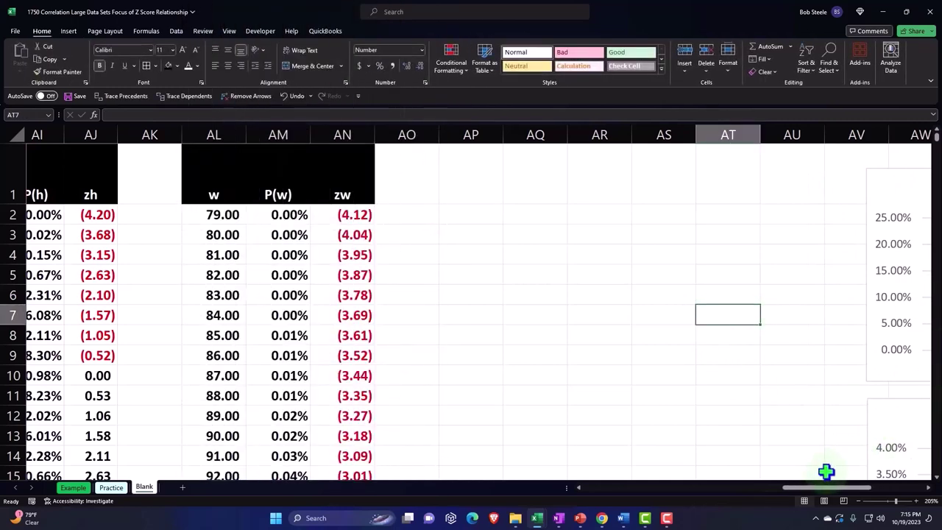
- Narrow the empty gap column AK between the height and weight tables
drag(812, 492, 799, 499)
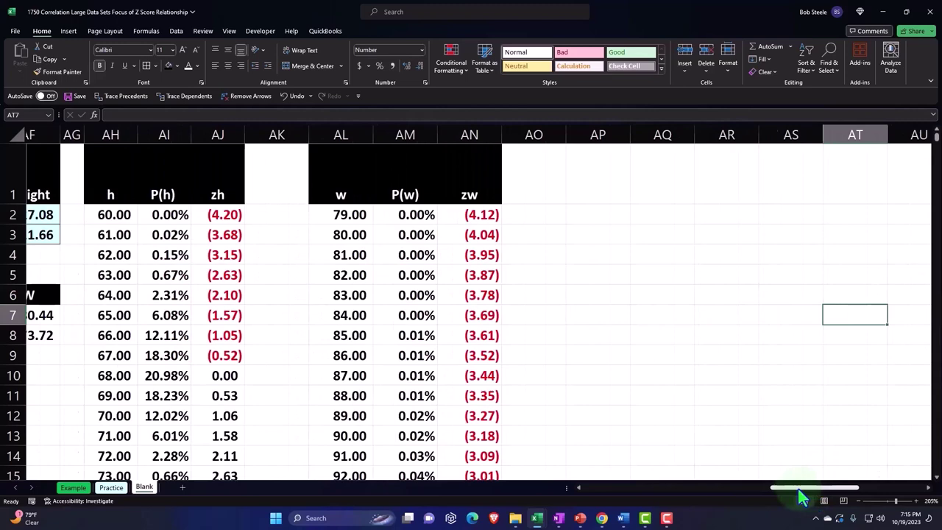
key(ctrl+z)
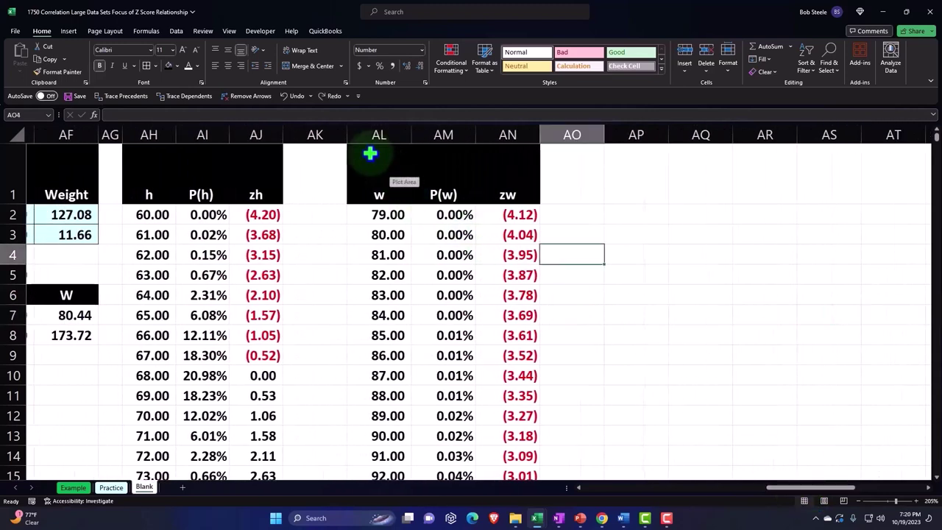
drag(346, 134, 290, 133)
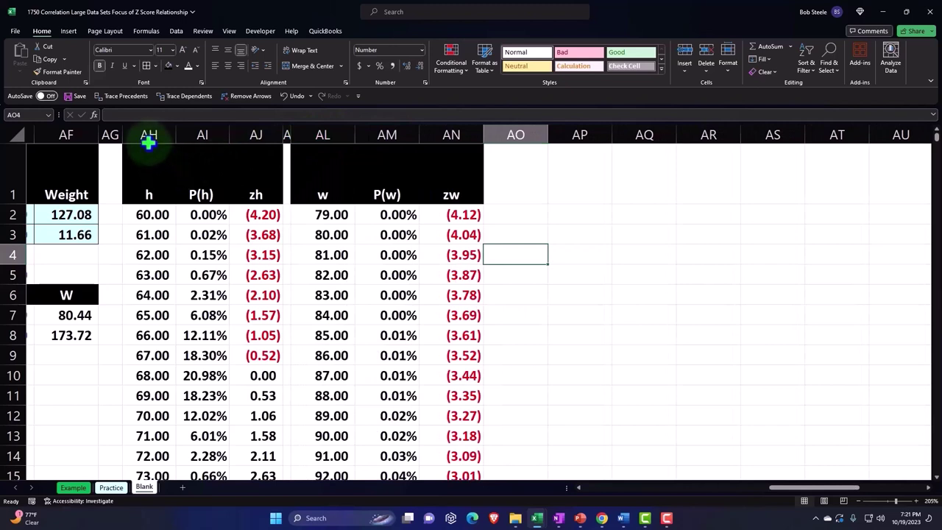
- Copy columns AH through AN and pick AP1 as the paste destination
drag(147, 133, 437, 134)
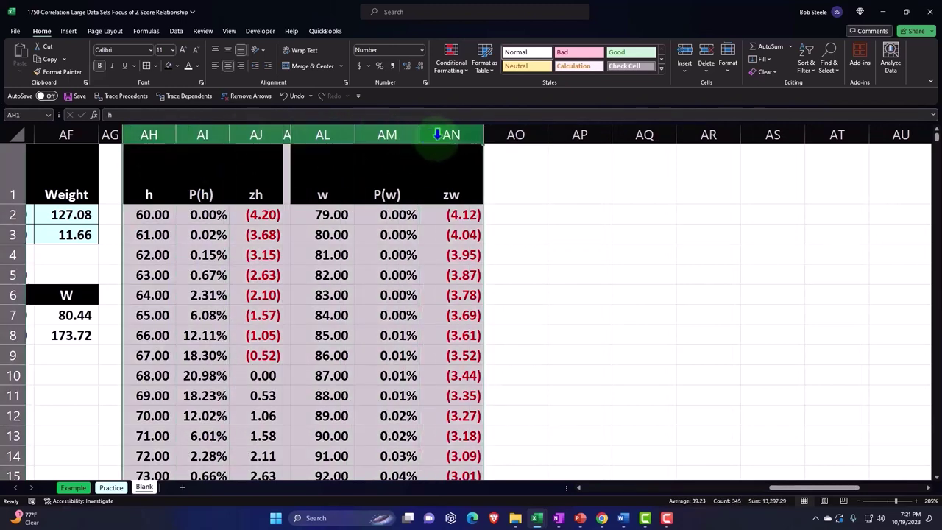
key(ctrl+c)
click(589, 163)
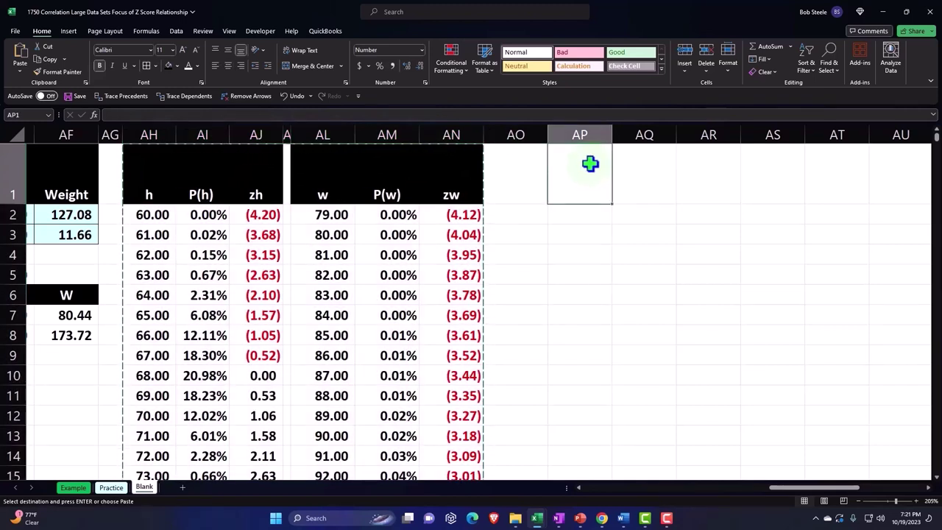
- Paste both tables at AP1 as static values with the original formatting, then check AR6's z-score
right_click(590, 164)
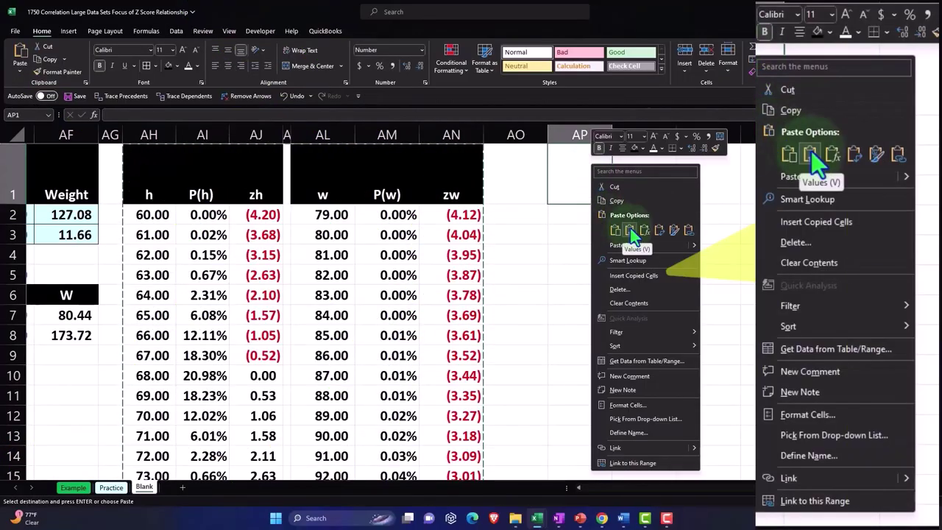
click(630, 230)
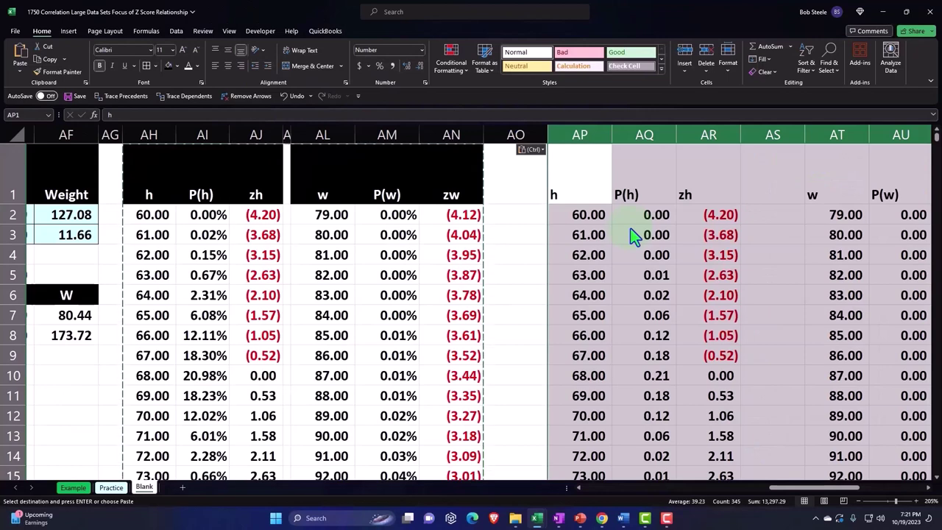
right_click(589, 162)
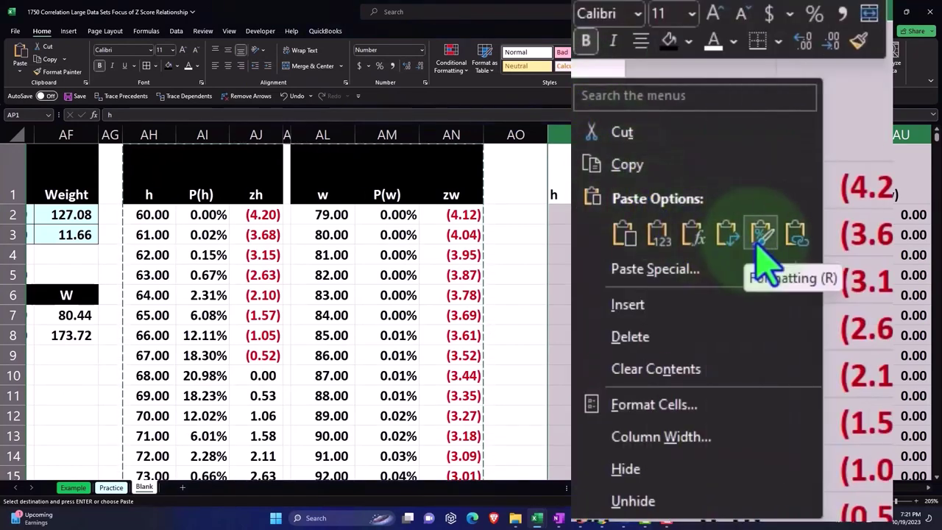
click(761, 234)
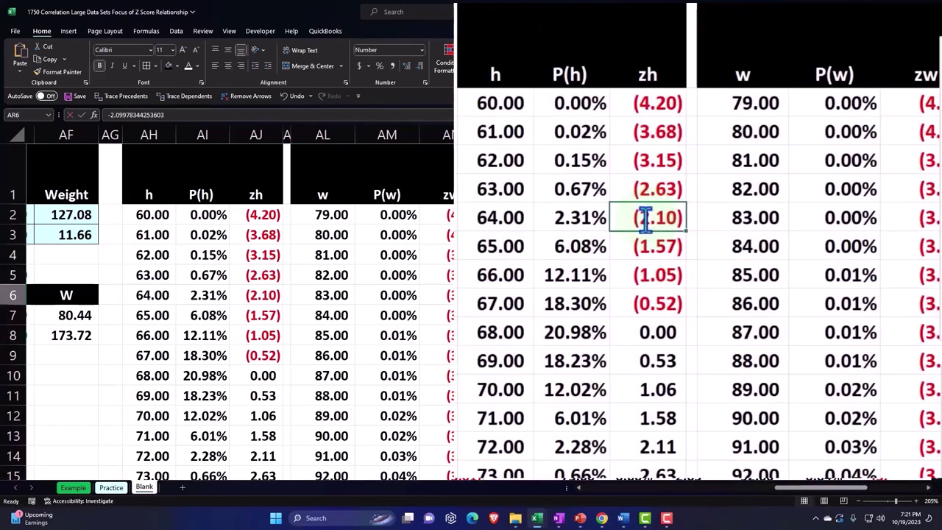
double_click(680, 295)
key(Return)
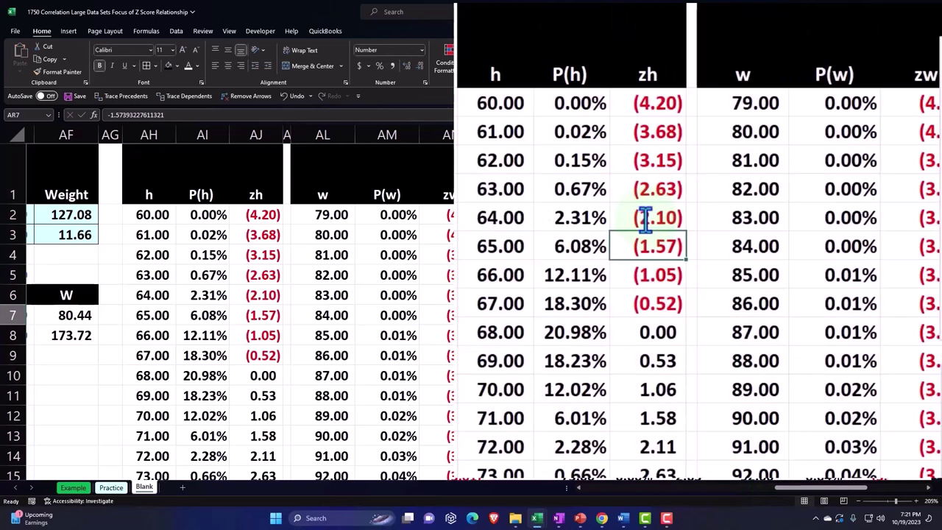
- Drag the P(h) and P(w) charts right toward columns BD–BH, clear of the copied tables
drag(791, 487, 851, 492)
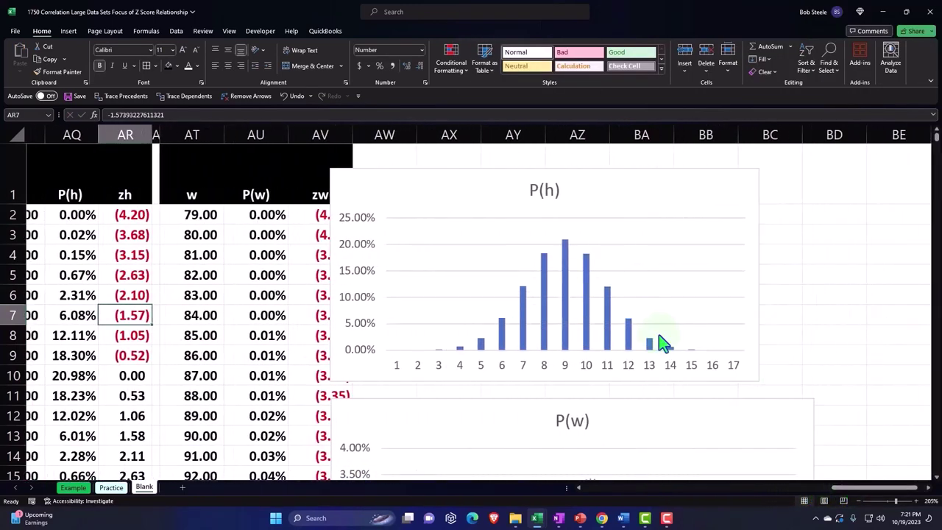
drag(390, 206, 891, 220)
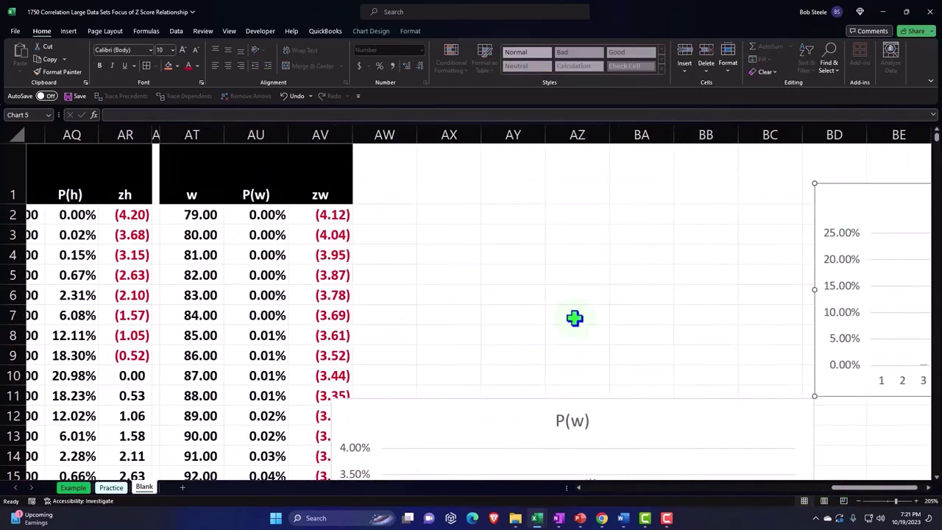
drag(376, 409, 858, 426)
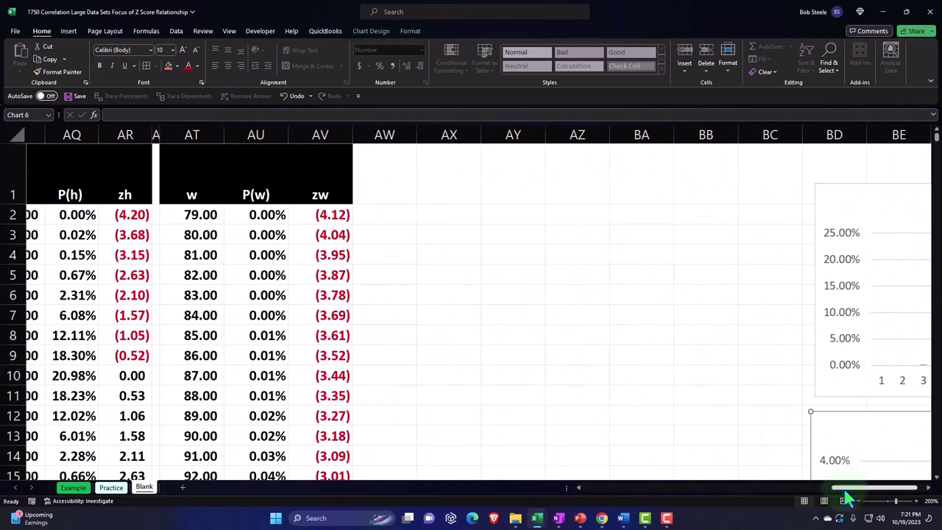
drag(846, 489, 855, 489)
click(927, 488)
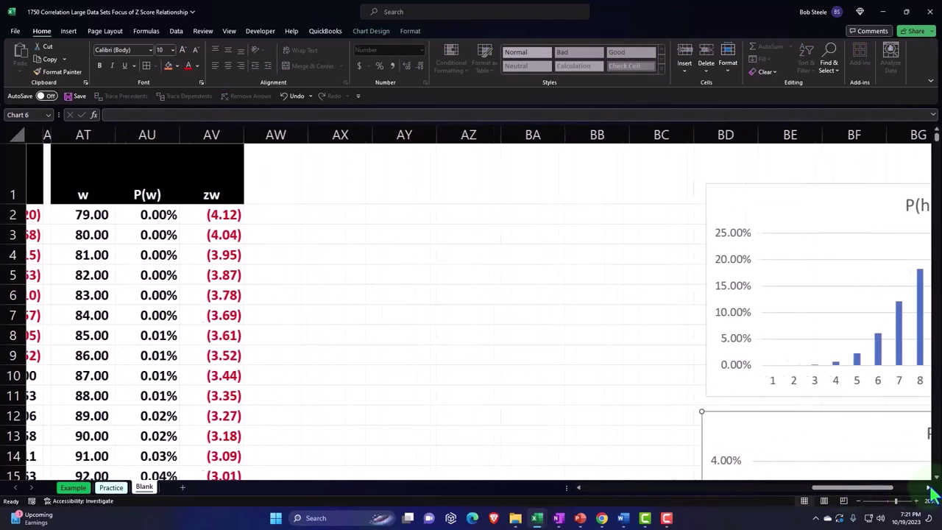
click(928, 488)
click(928, 488)
click(928, 488)
drag(547, 228, 664, 295)
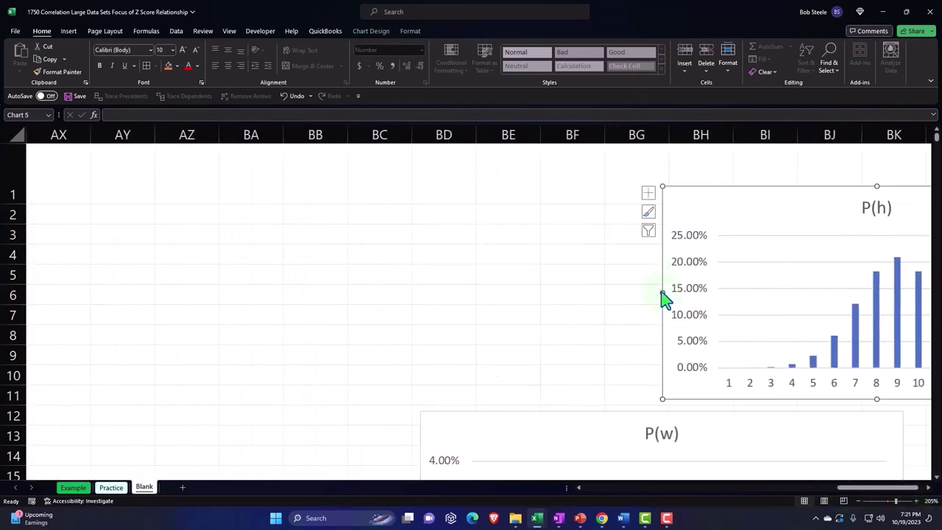
drag(472, 424, 734, 424)
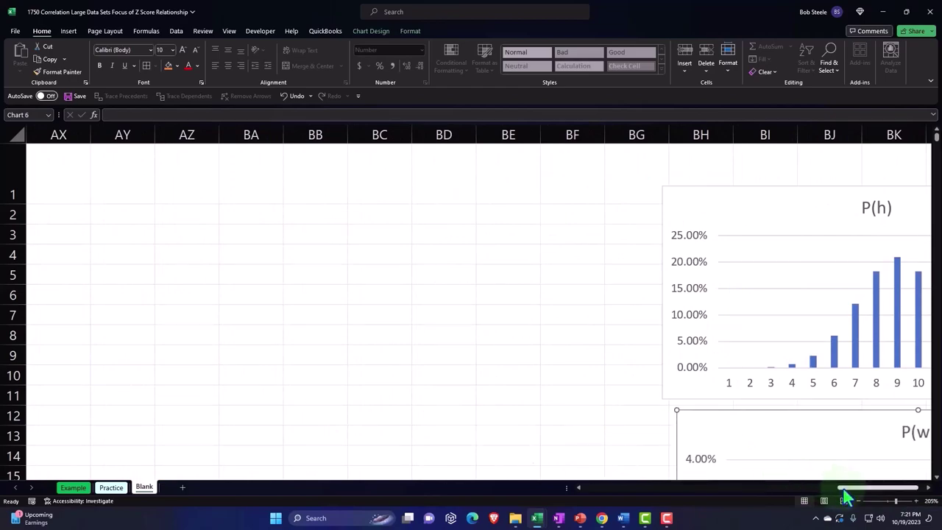
drag(843, 489, 799, 488)
scroll(368, 301, down, 3)
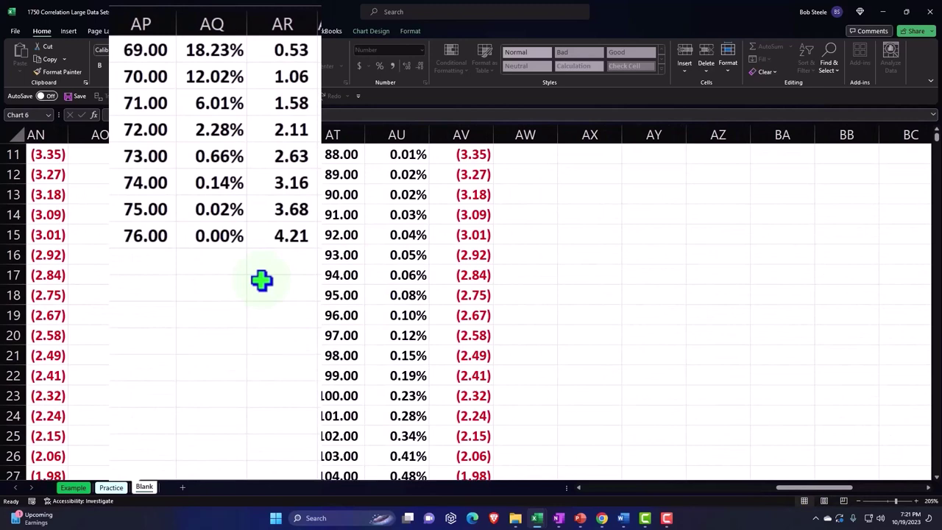
scroll(261, 279, up, 3)
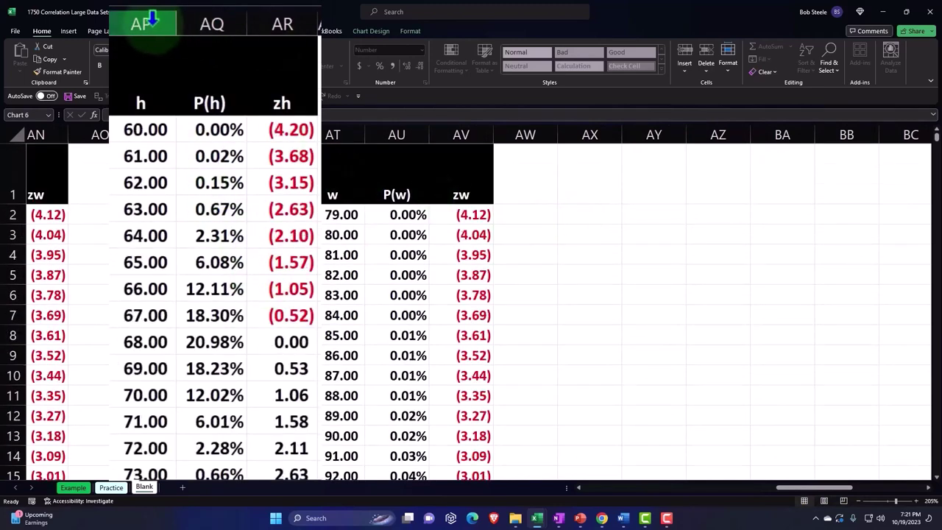
- Cut the height table columns AP:AR and paste them at AX1
drag(154, 22, 280, 25)
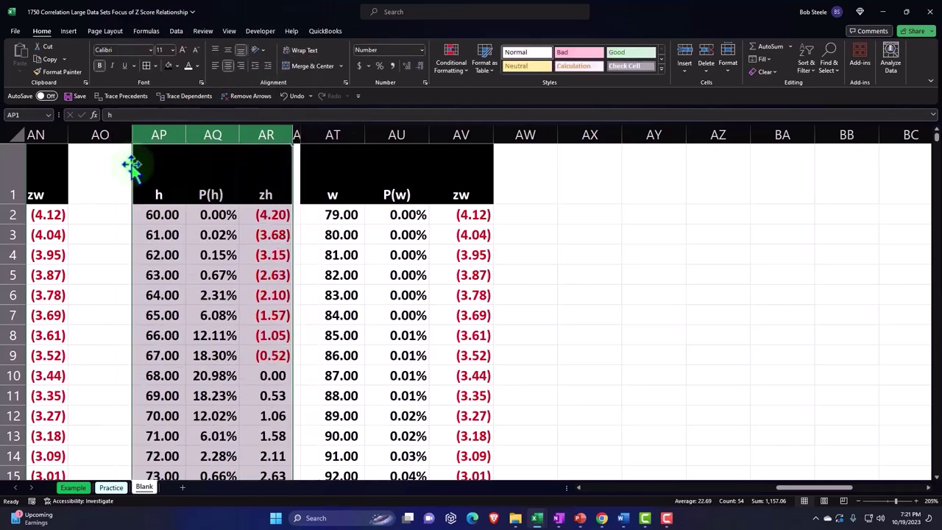
right_click(159, 166)
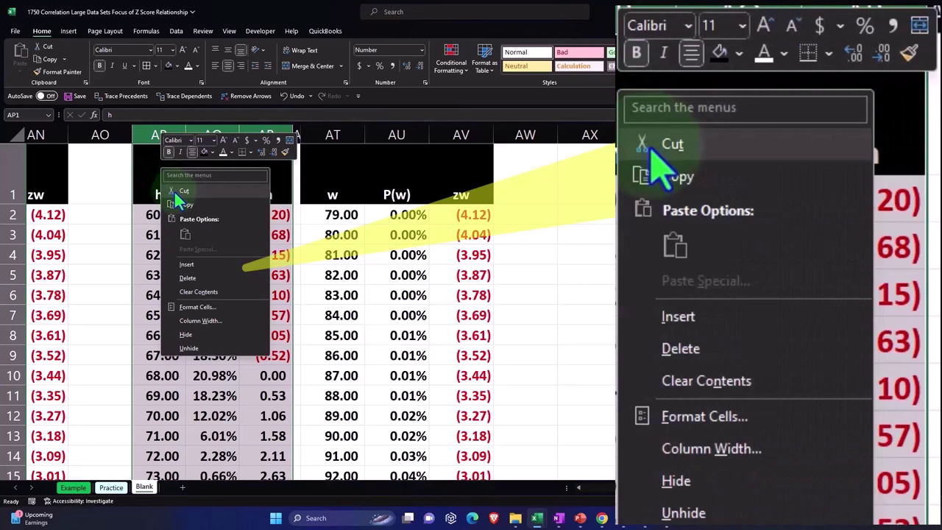
click(180, 192)
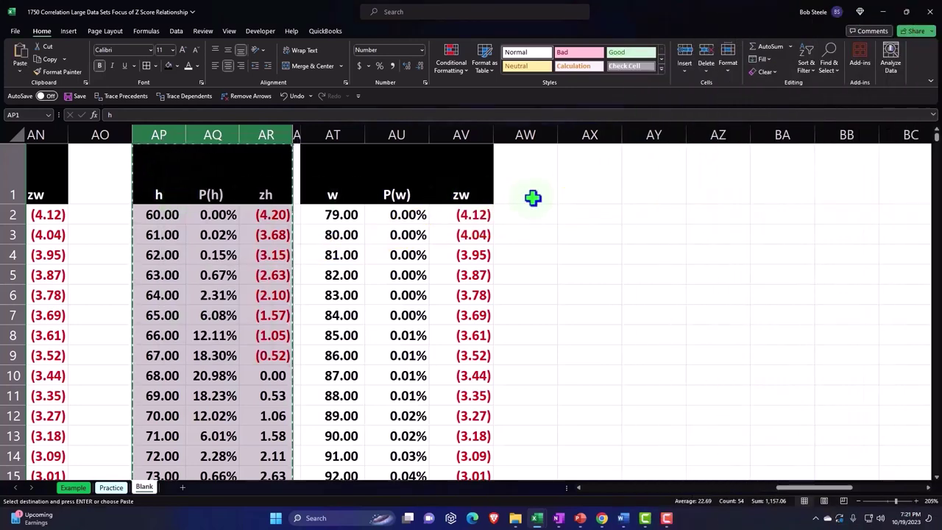
click(577, 170)
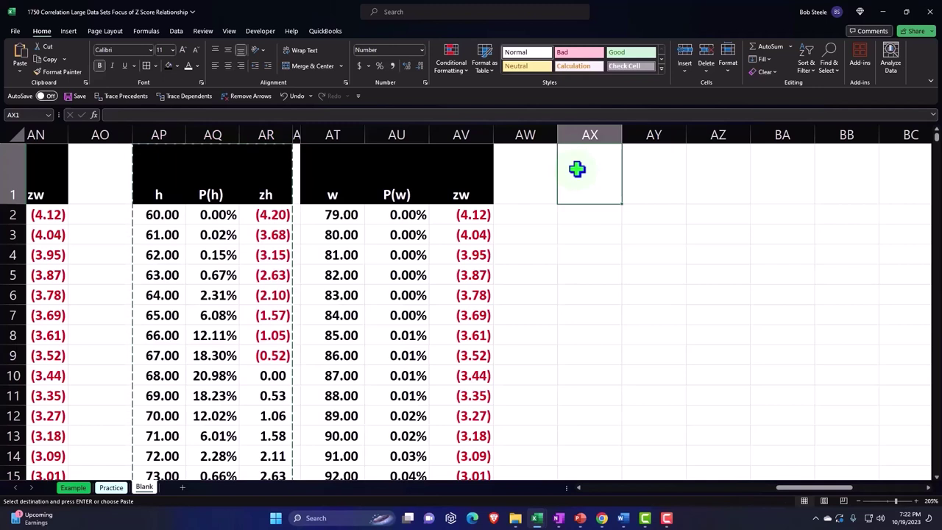
key(ctrl+v)
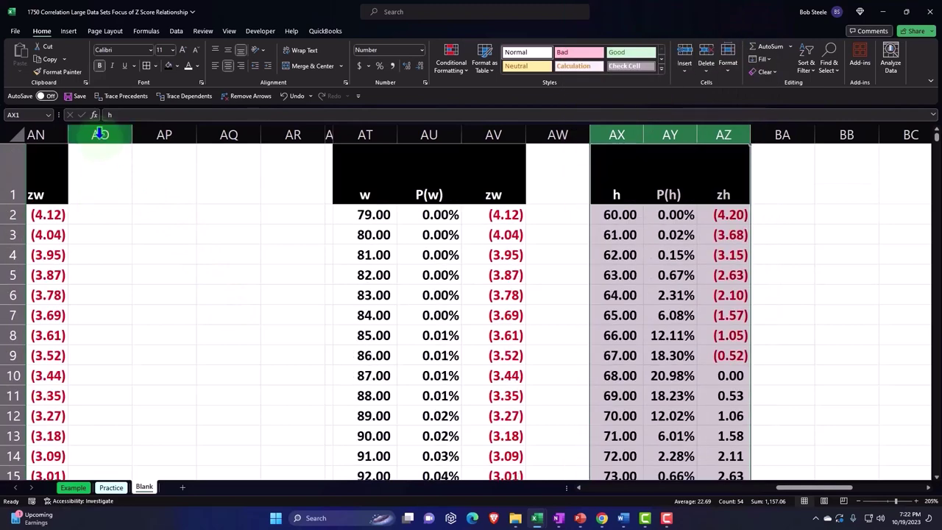
- Delete the empty columns AO:AR and narrow column AS to a thin gap
drag(100, 134, 282, 136)
right_click(258, 192)
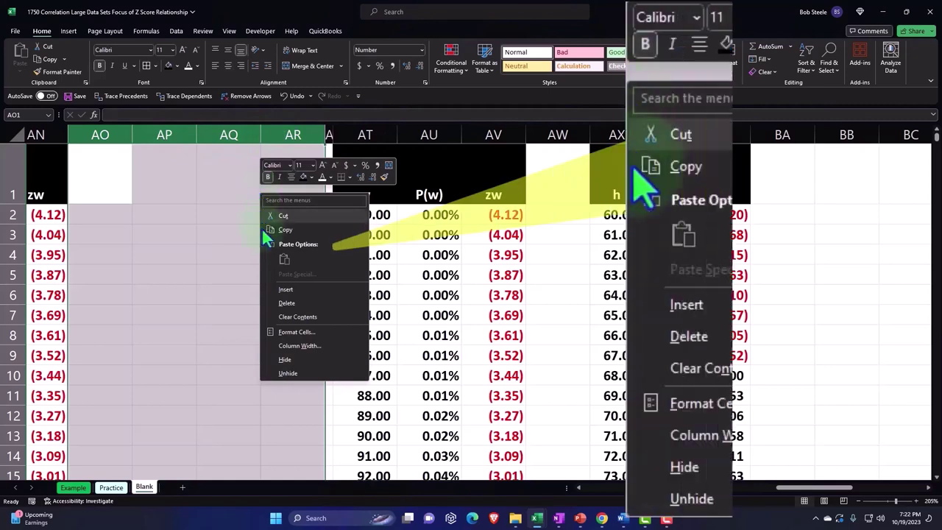
click(287, 303)
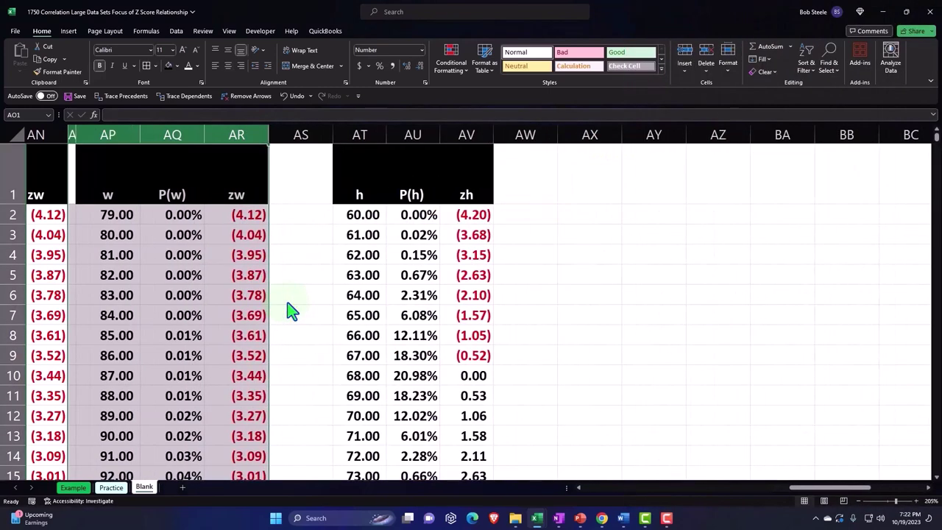
click(313, 231)
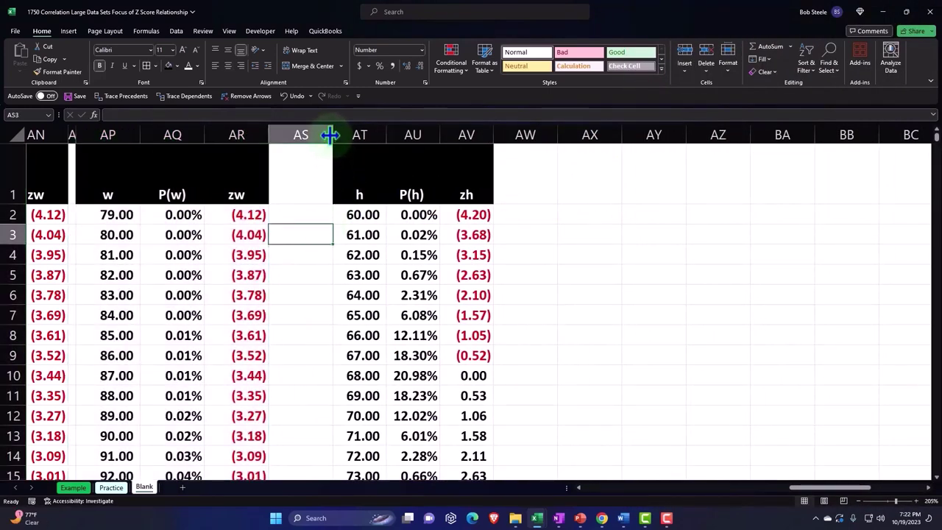
drag(330, 135, 284, 135)
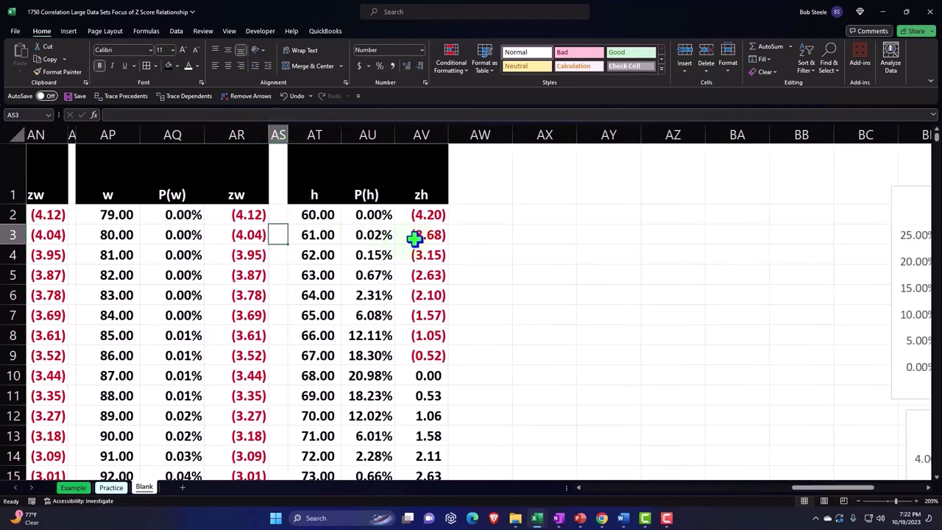
- Move the height rows from 61.00 down so 61.00 aligns with weight row 7
click(421, 215)
click(250, 215)
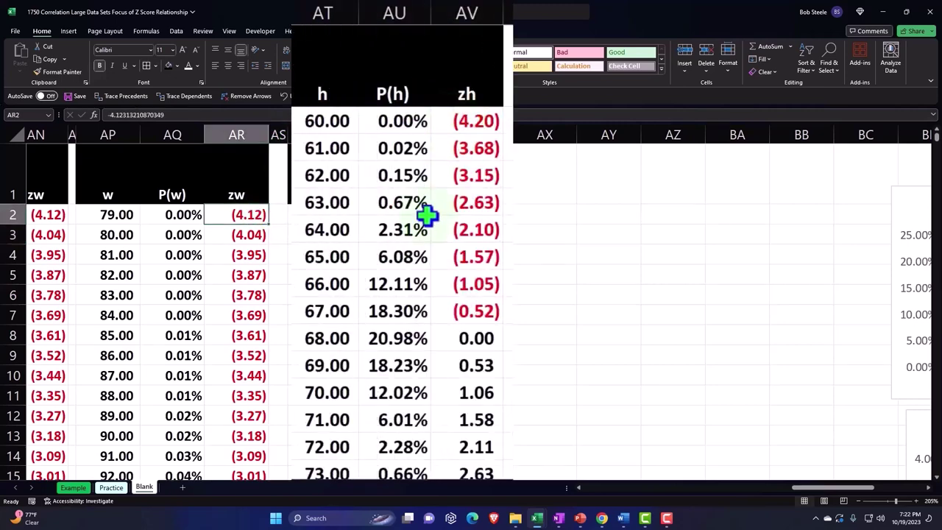
scroll(424, 217, down, 2)
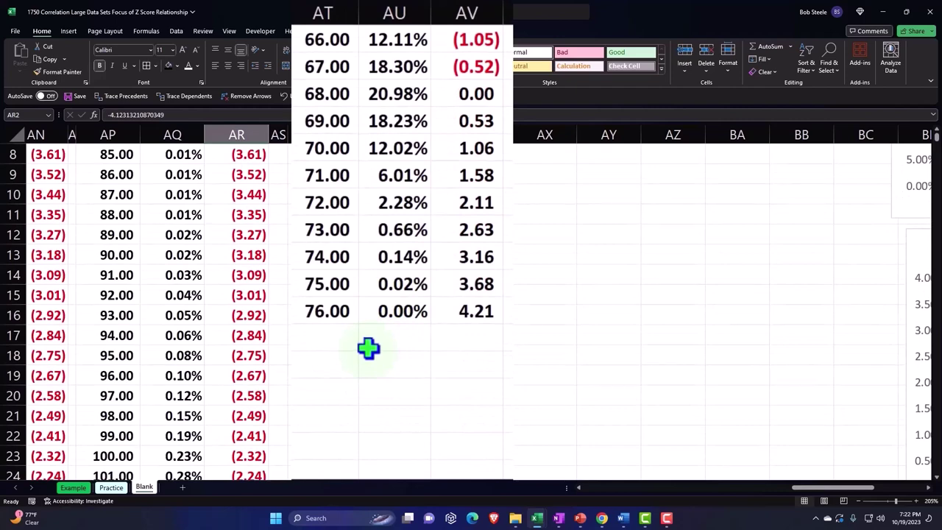
scroll(368, 348, up, 2)
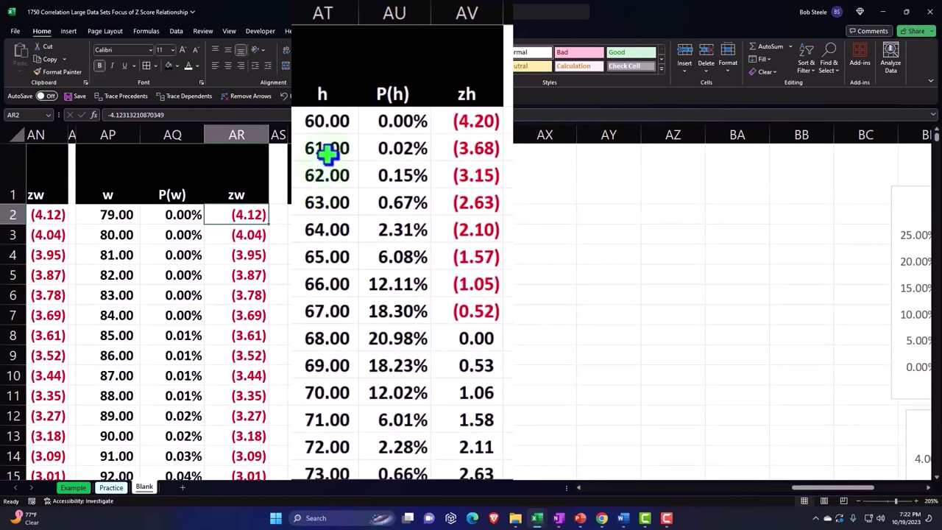
drag(327, 151, 463, 435)
scroll(383, 417, up, 1)
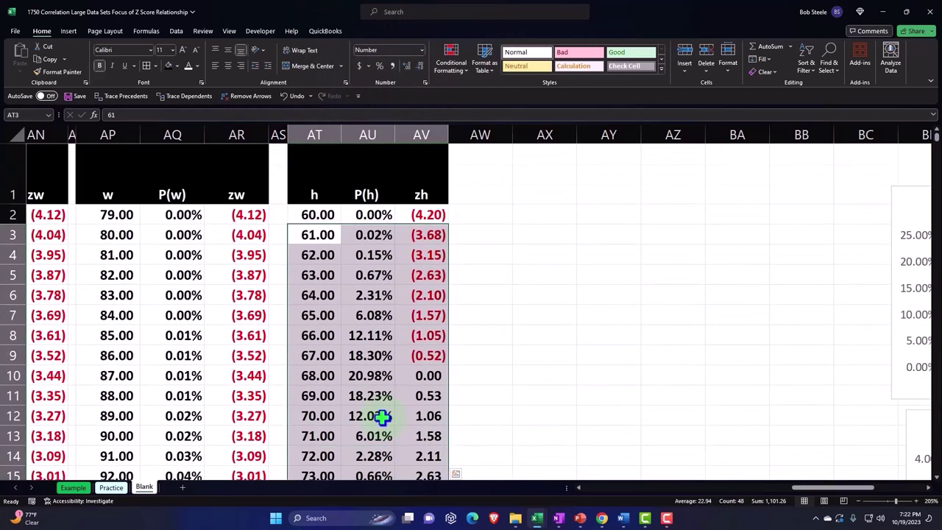
drag(314, 229, 315, 274)
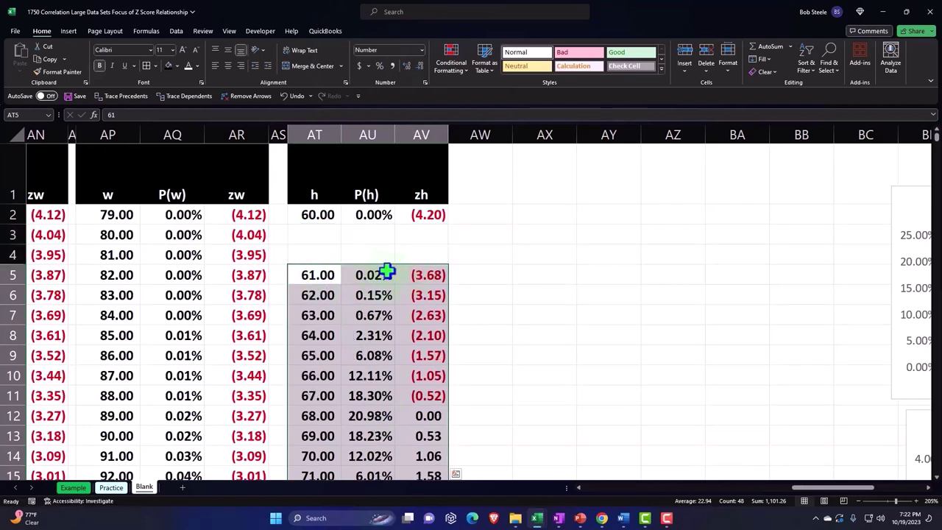
drag(335, 270, 334, 318)
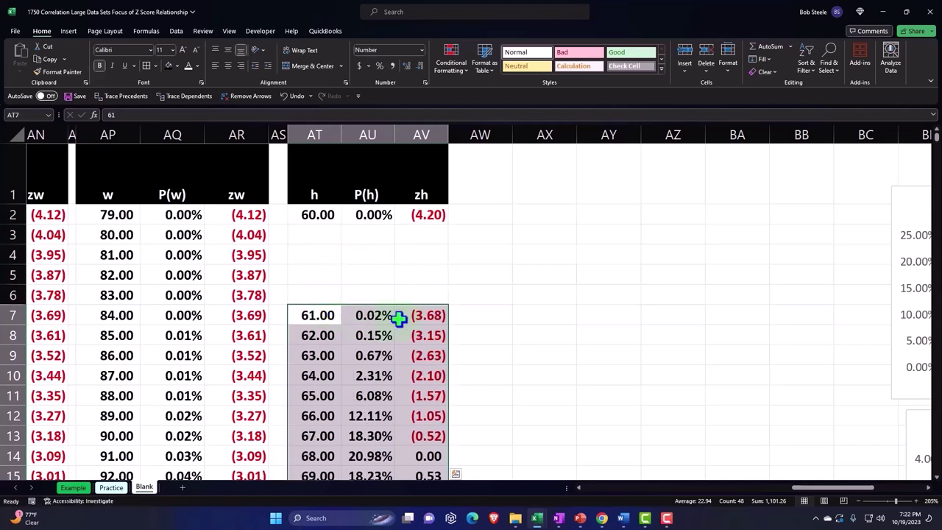
click(421, 313)
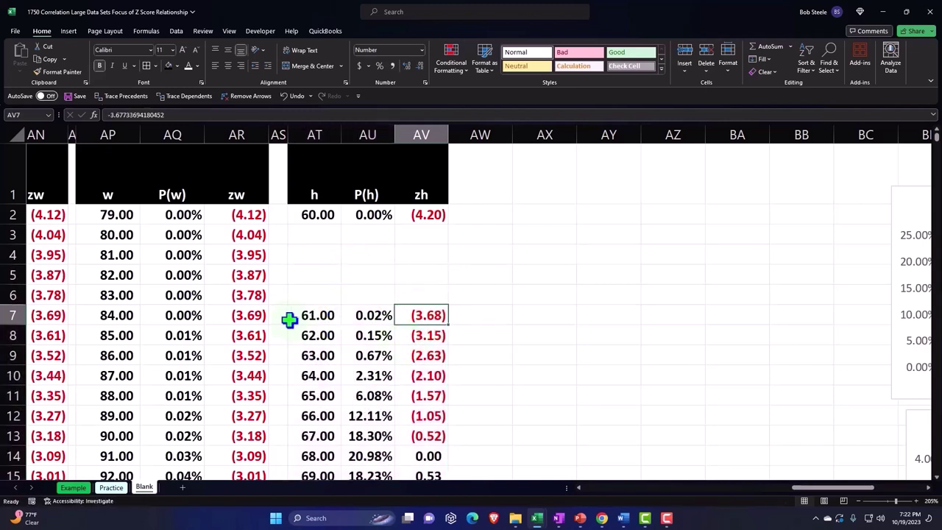
- Move the height rows from 62.00 down to weight row 13
click(252, 312)
drag(316, 336, 406, 440)
scroll(385, 420, up, 2)
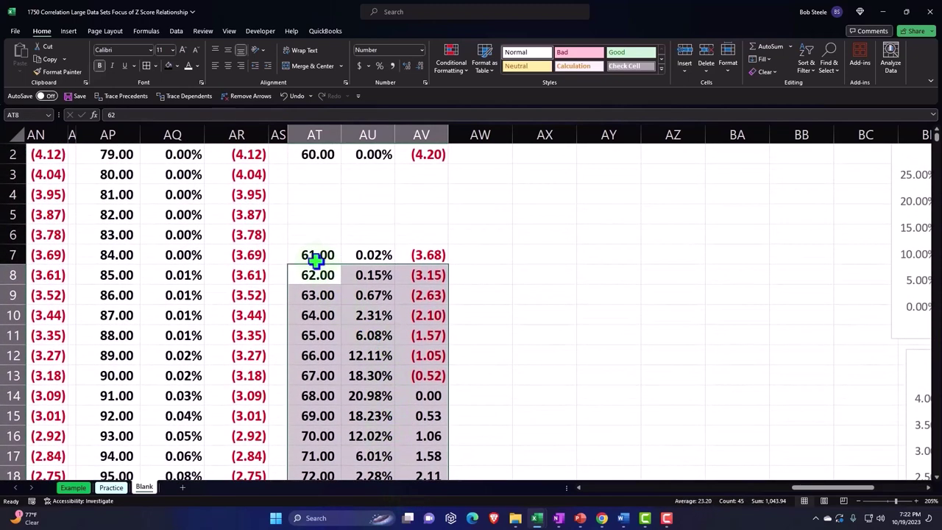
drag(317, 266, 319, 376)
- Move the height rows from 63.00 down to weight row 19 and check its zh
scroll(346, 336, down, 1)
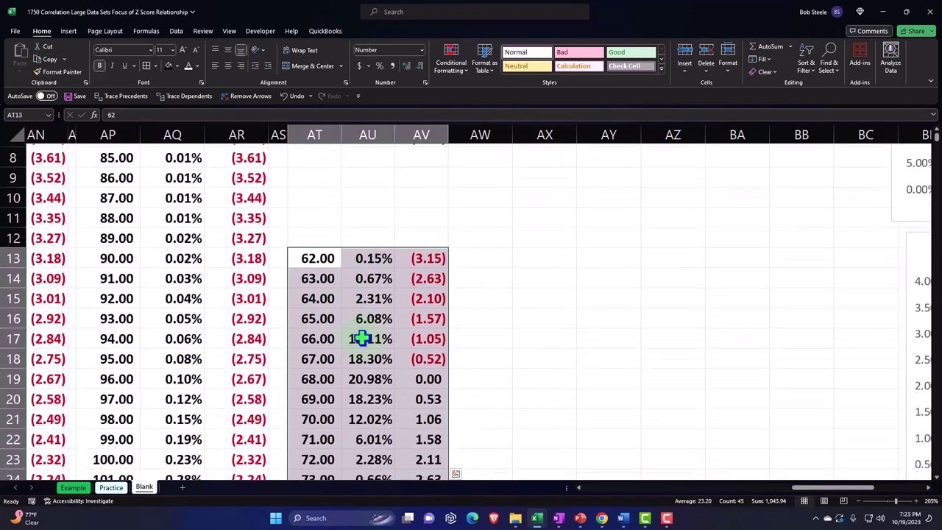
drag(326, 276, 409, 440)
scroll(398, 427, up, 1)
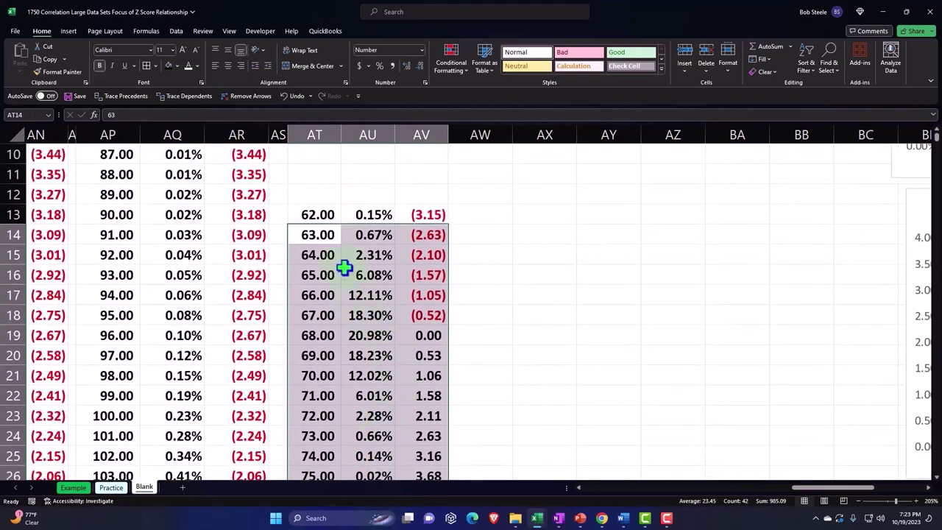
drag(318, 225, 319, 339)
click(427, 335)
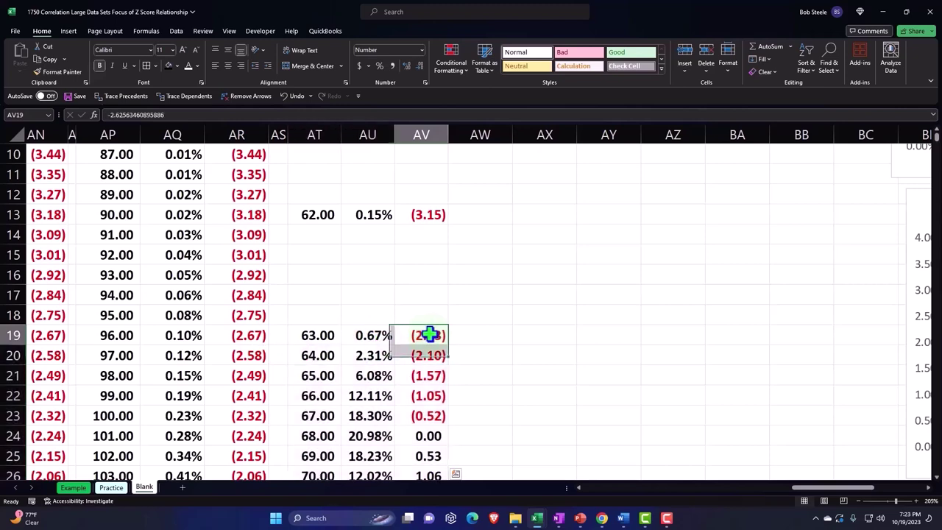
- Shift the 64.00–76.00 height rows down to row 25, then move rows from 65.00 further down
scroll(351, 300, down, 1)
click(316, 295)
drag(316, 296, 403, 446)
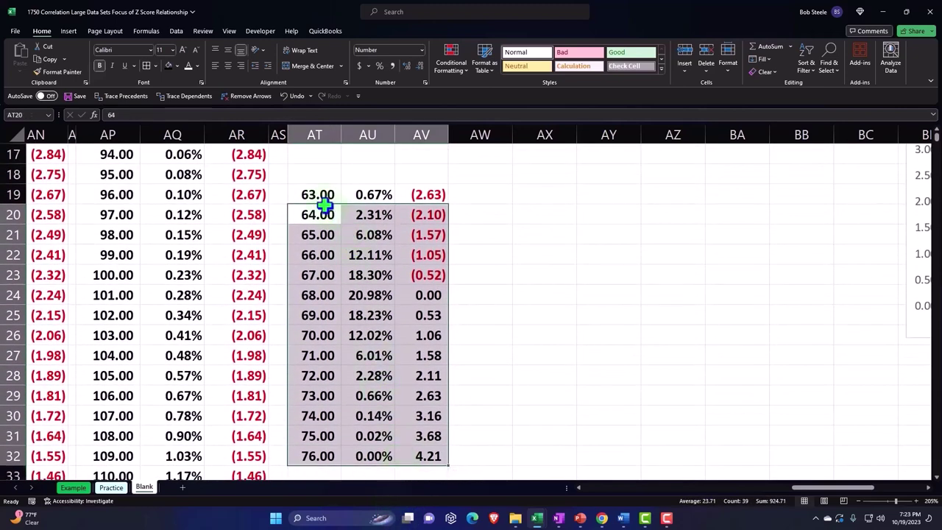
drag(326, 212, 317, 318)
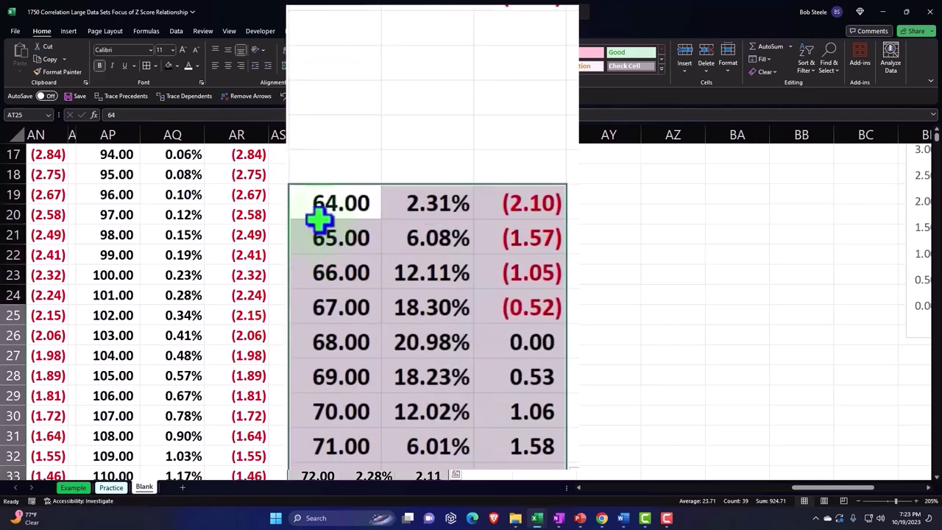
scroll(319, 216, down, 1)
drag(346, 137, 490, 432)
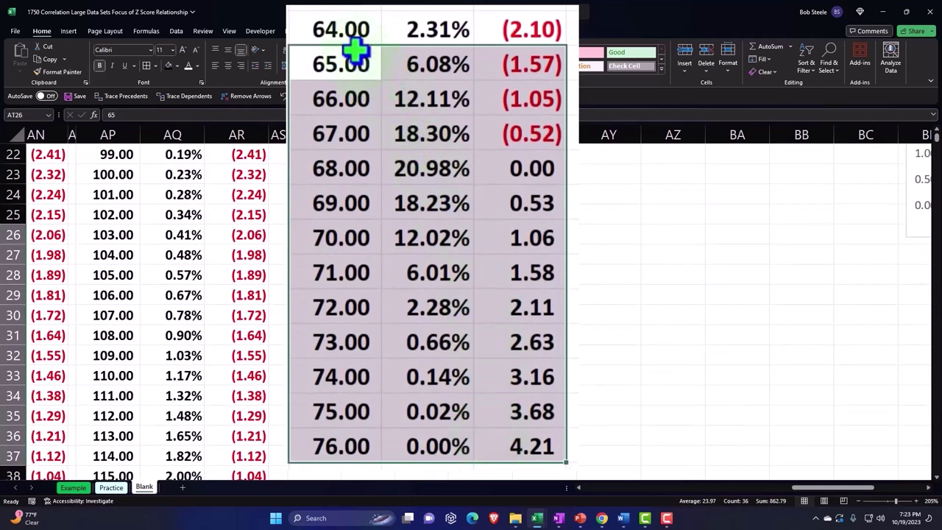
drag(353, 47, 368, 320)
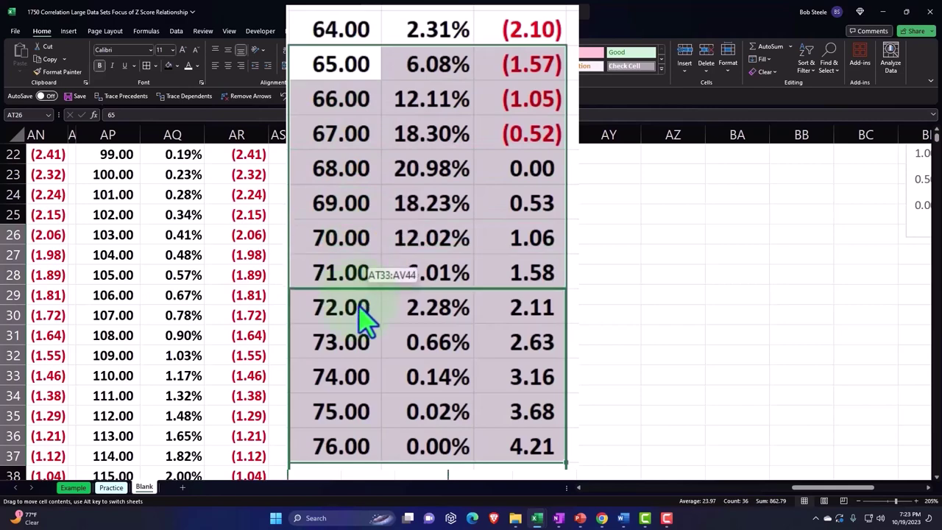